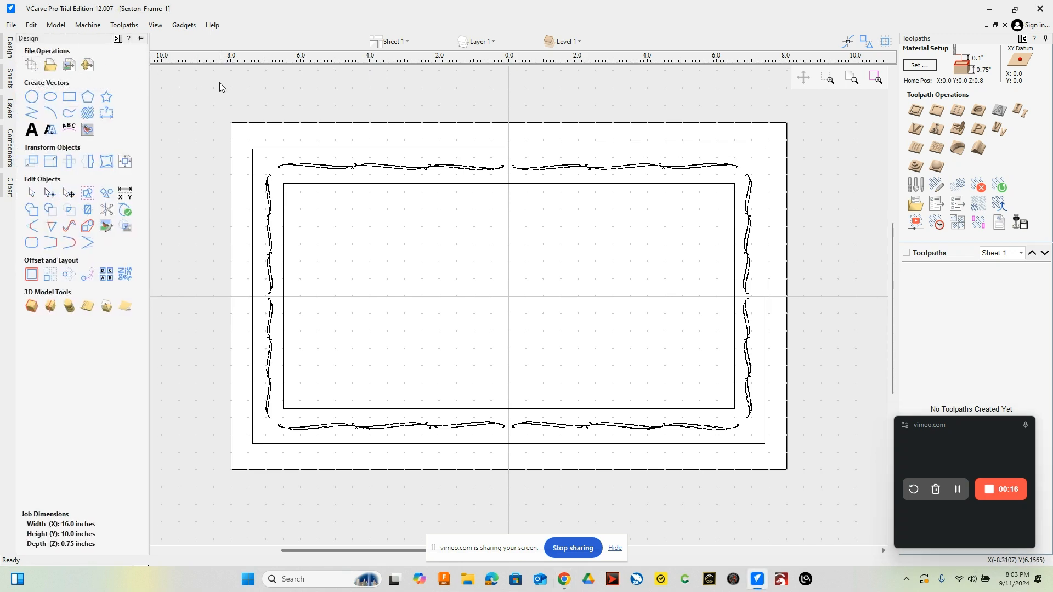
Hide the drawing tools and examine the frame layout and its ornamental border in the 3D and 2D views.
left_click(117, 39)
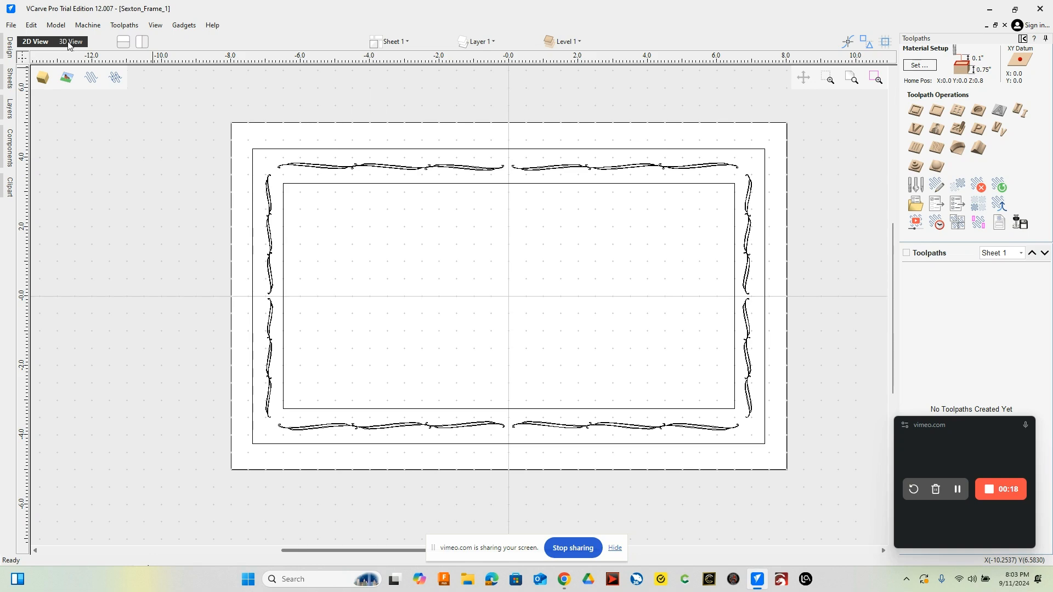
key("F3")
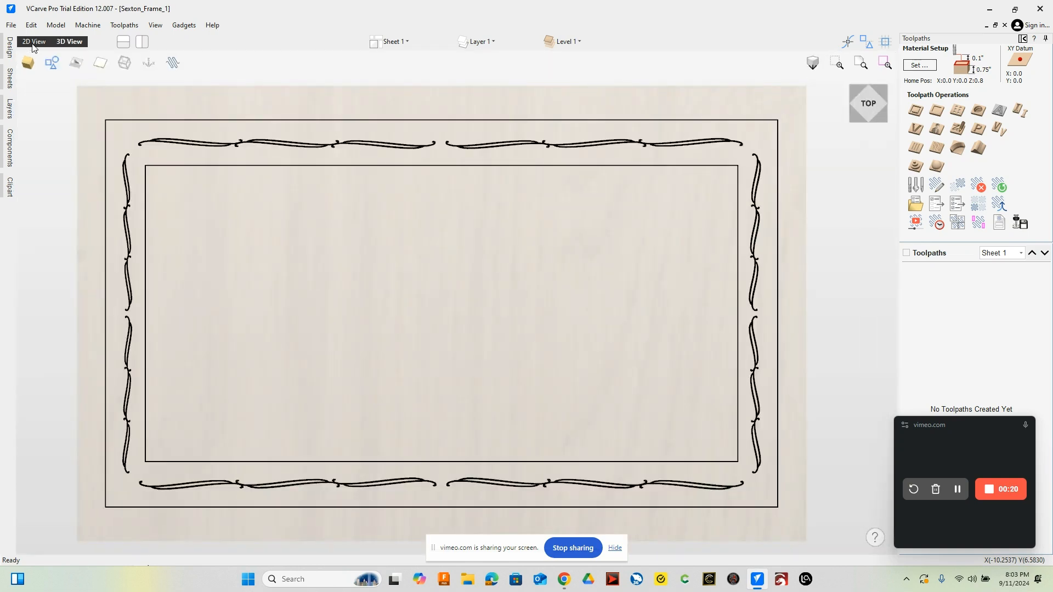
left_click(29, 43)
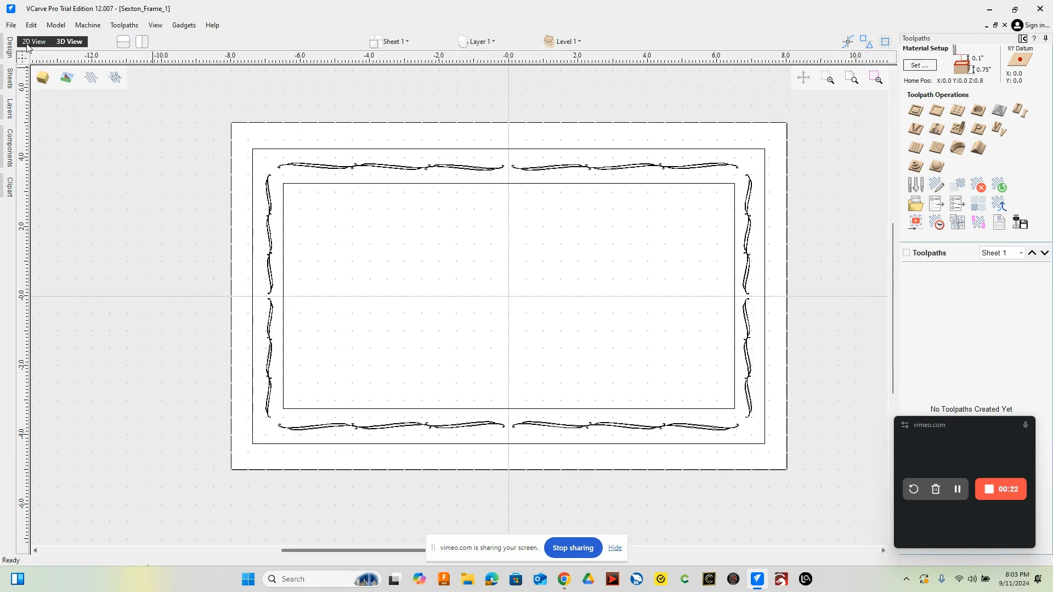
left_click(10, 48)
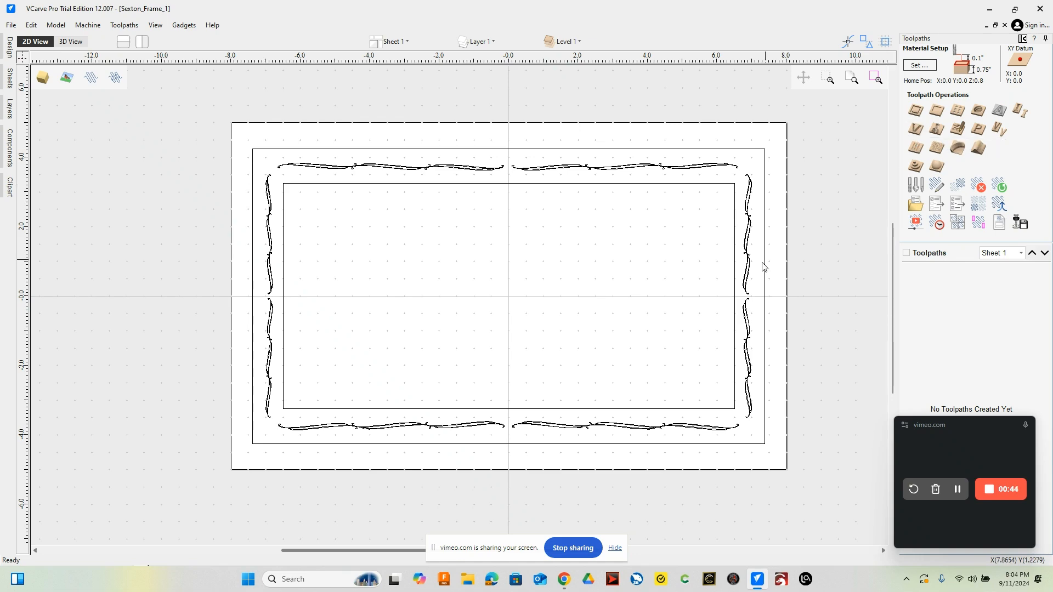
scroll(757, 263, "up", 6)
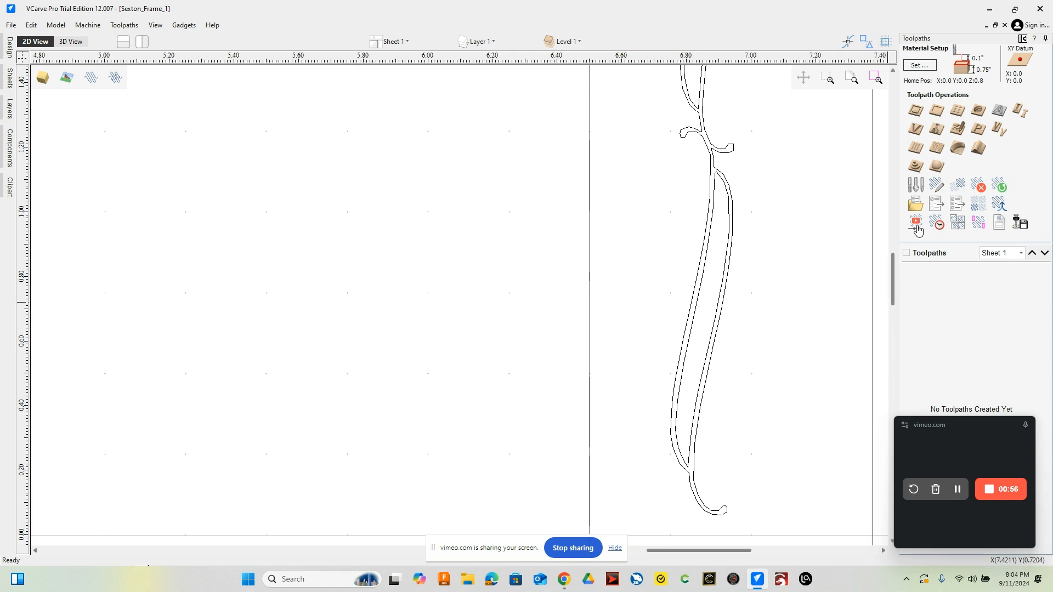
Start a 2D profile toolpath and select all the frame vectors, including both rectangles and the ornamental borders.
left_click(917, 111)
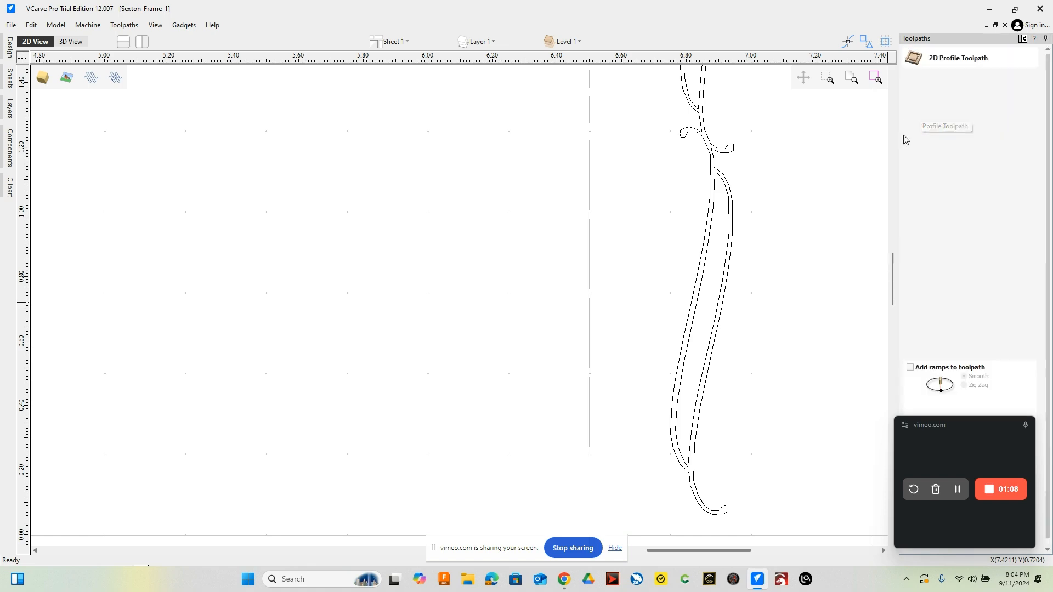
scroll(685, 380, "down", 5)
scroll(685, 380, "down", 5)
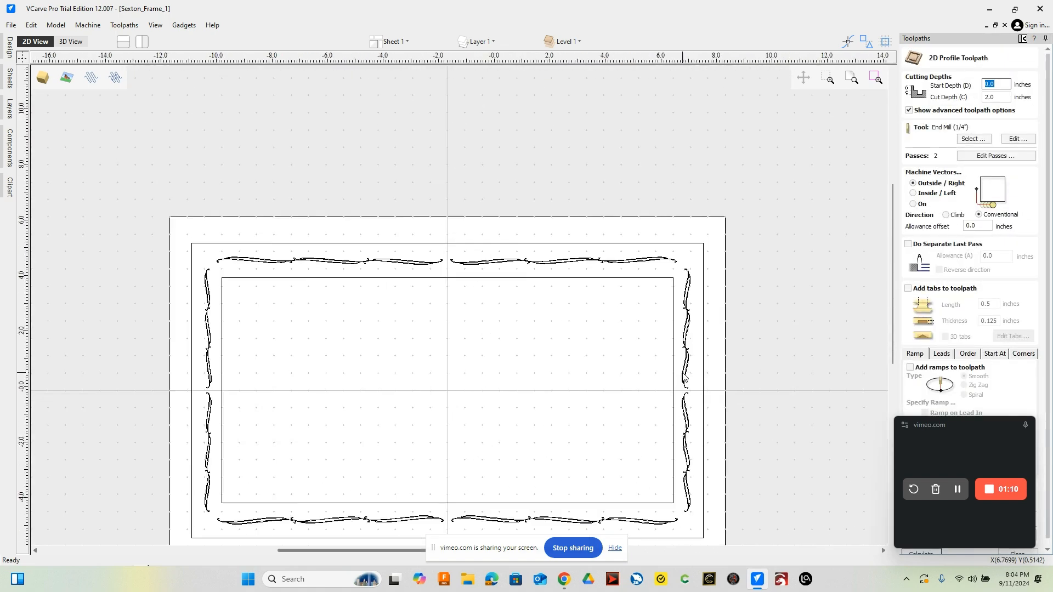
left_click_drag(360, 269, 666, 457)
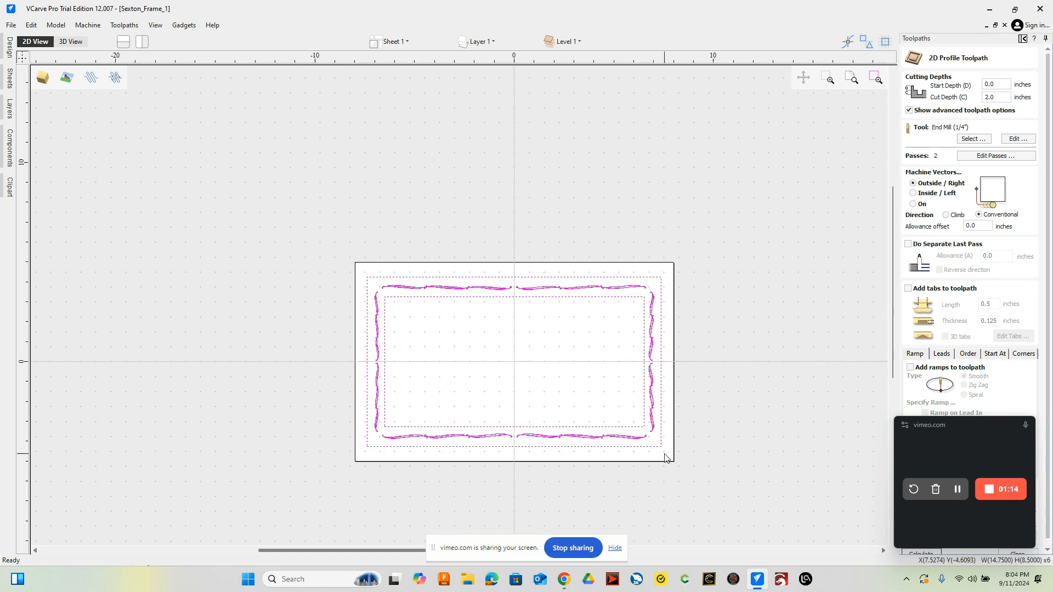
left_click(644, 358)
left_click(722, 345)
left_click_drag(363, 274, 678, 471)
Set the profile toolpath's cut depth to .05 inches.
left_click(1001, 99)
type(".")
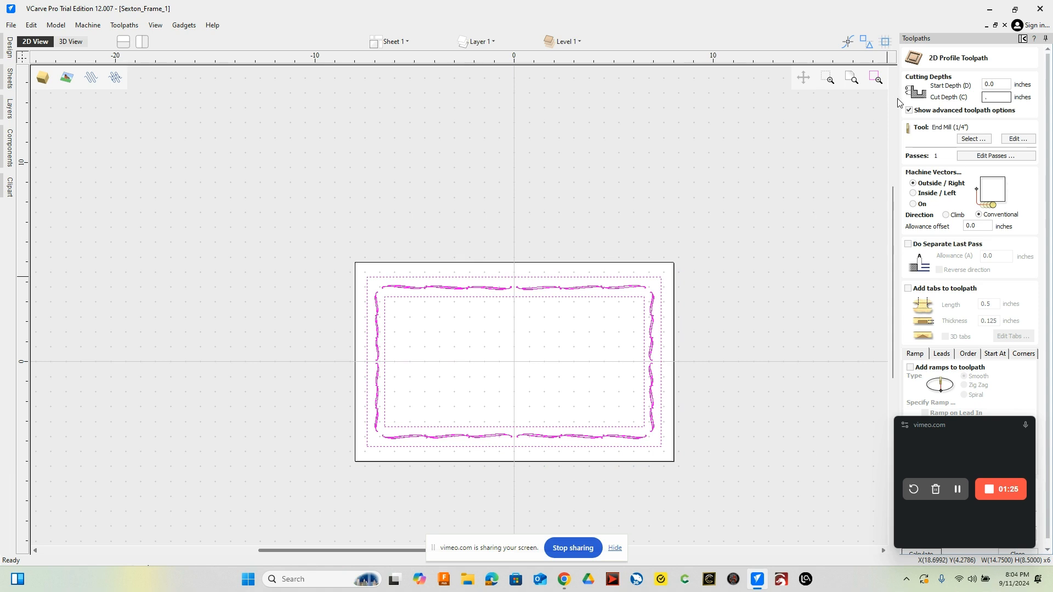
key("Tab")
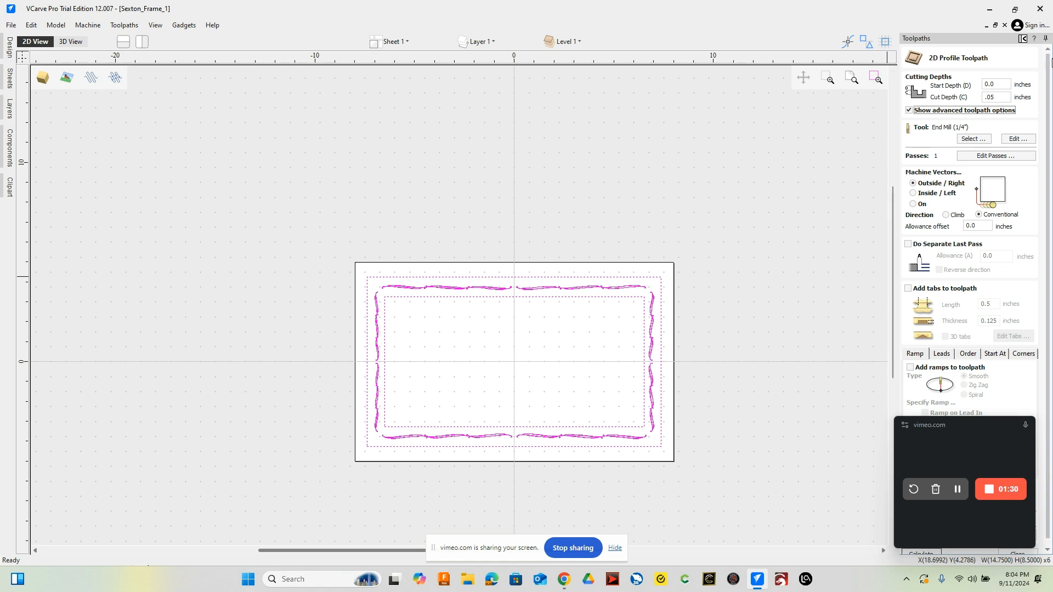
Compare the V-bits in the tool database and choose V-Bit (60.0° - 1/4") for the profile toolpath.
left_click(975, 139)
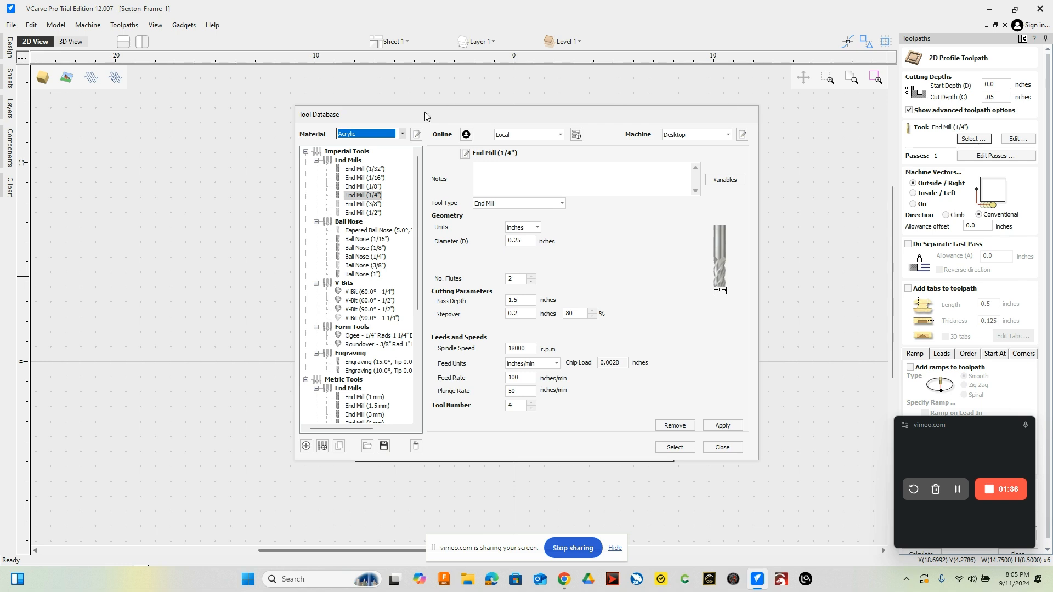
scroll(369, 301, "down", 1)
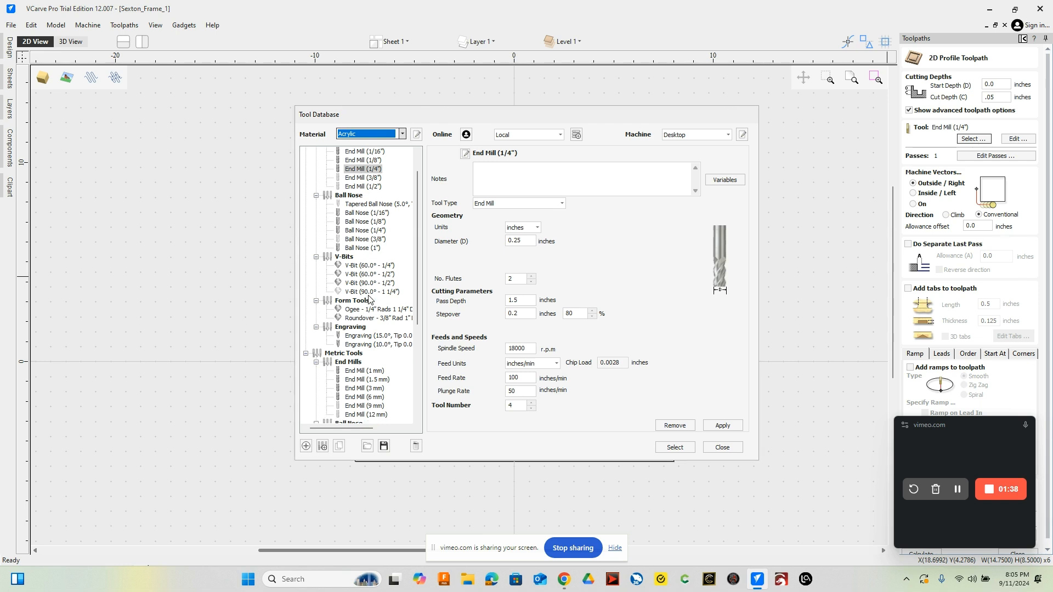
left_click(363, 267)
left_click(362, 275)
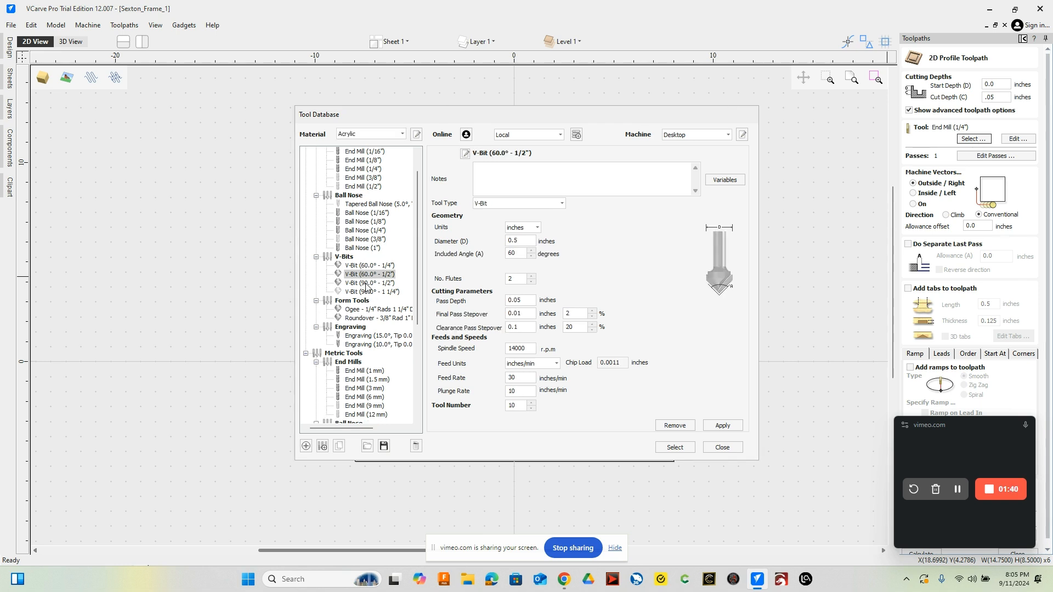
left_click(368, 284)
left_click(372, 292)
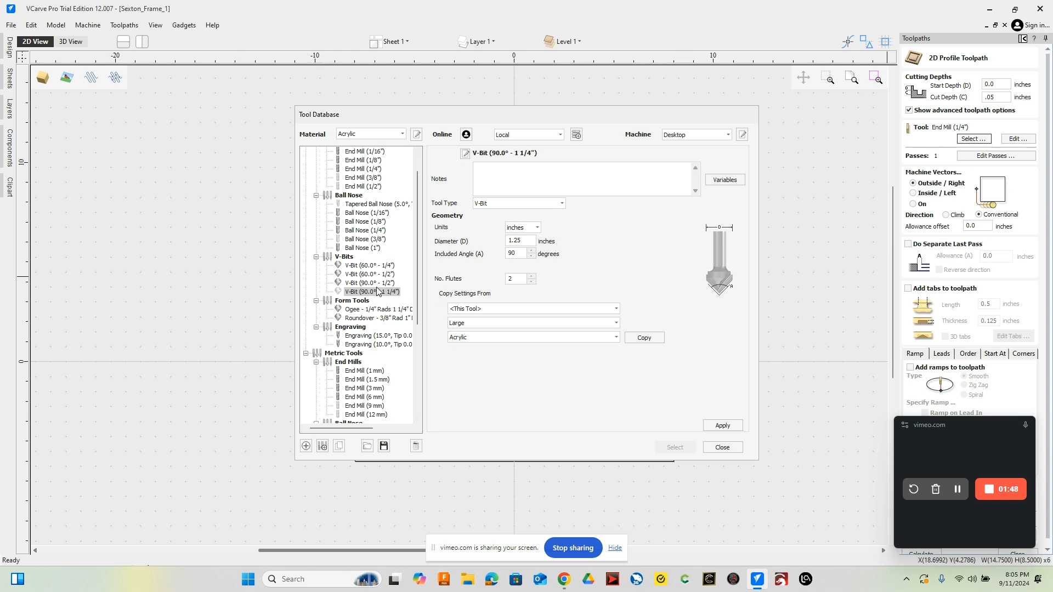
left_click(366, 267)
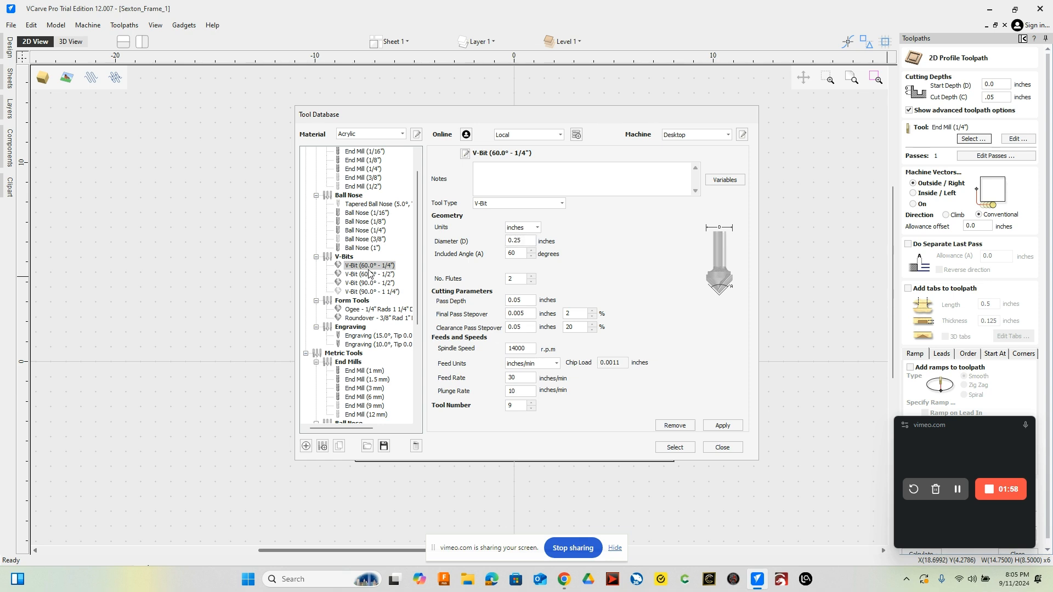
left_click(725, 430)
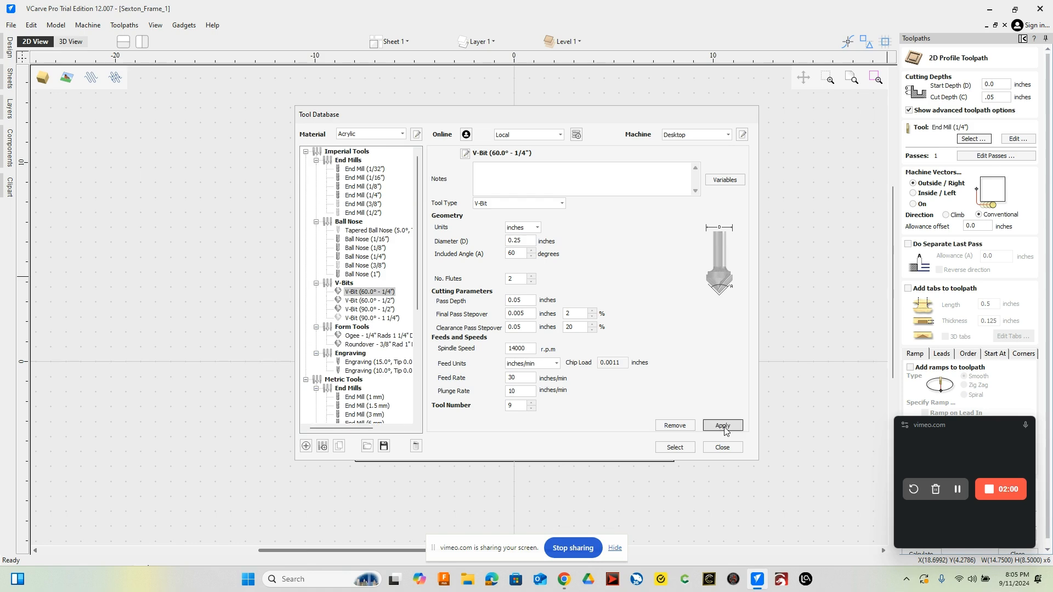
left_click(681, 451)
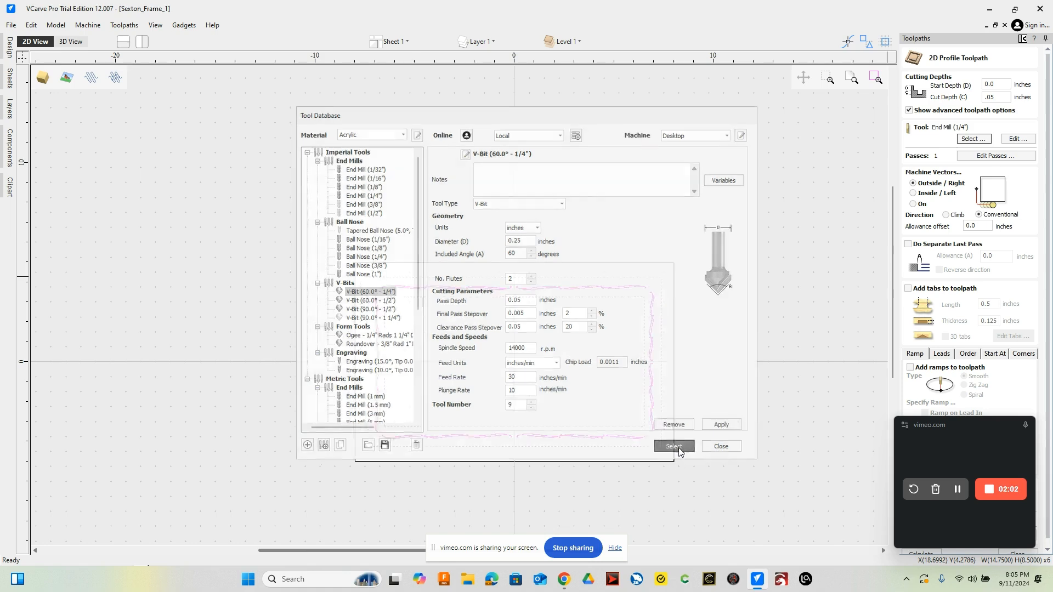
Set the profile toolpath to machine on the selected vectors rather than outside or inside them.
left_click_drag(962, 427, 140, 417)
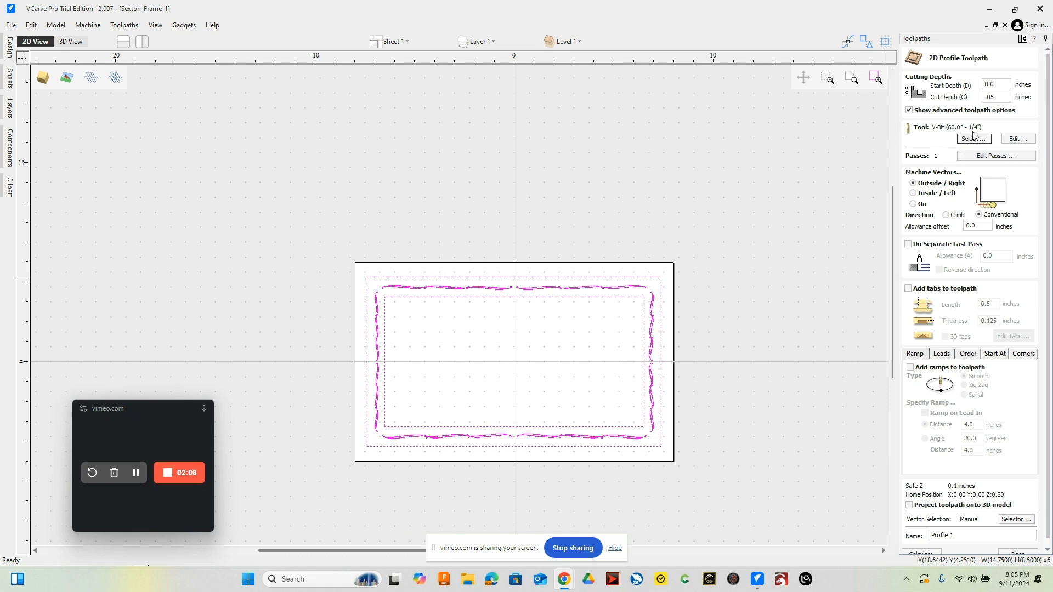
left_click(1002, 98)
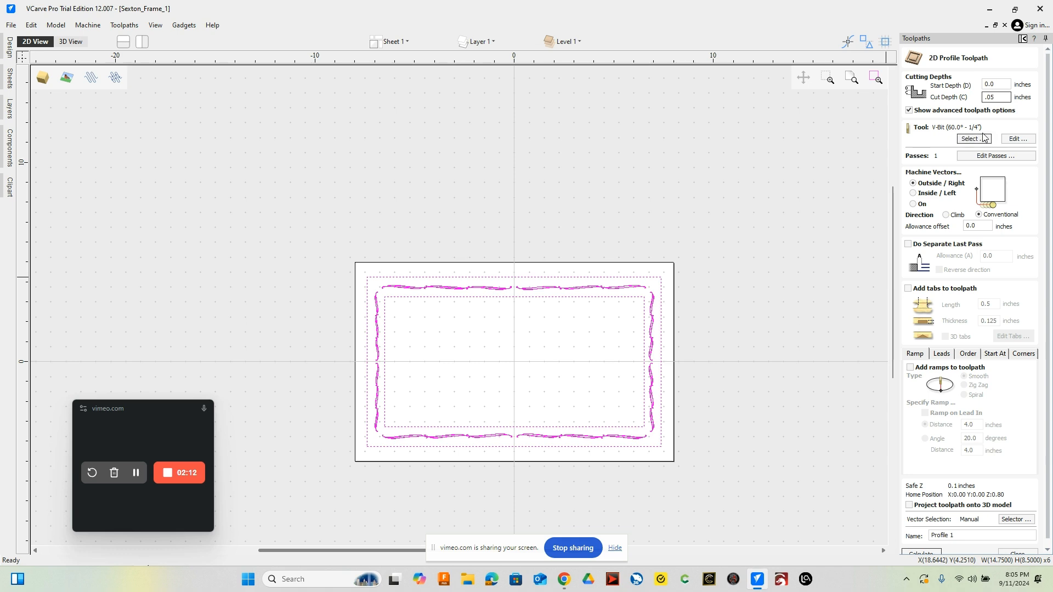
left_click(914, 204)
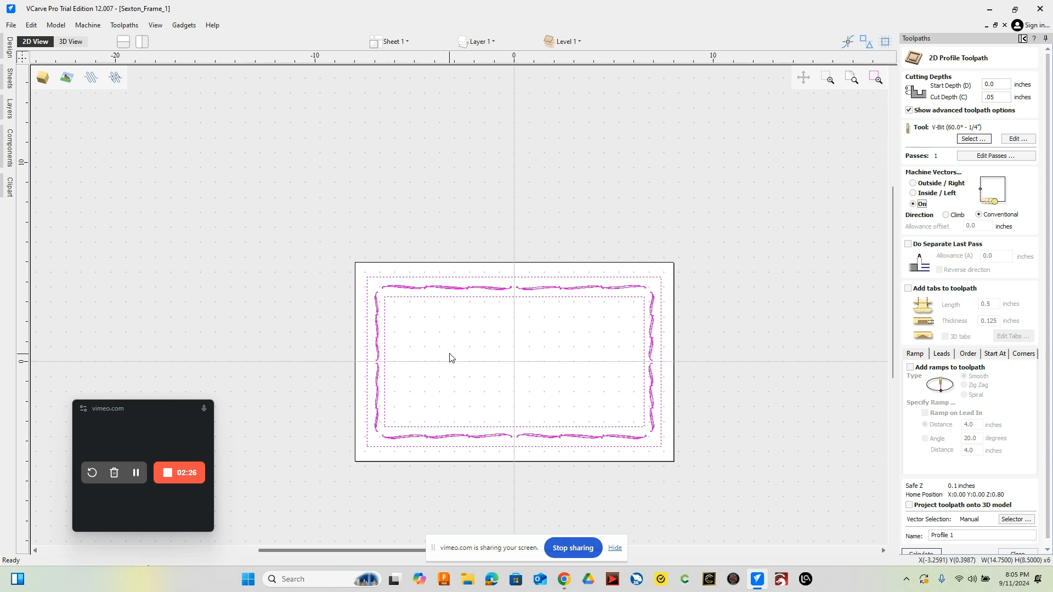
Try adding the inner and outer rectangles to the selection and removing them from it, and clear the selection.
left_click(386, 316)
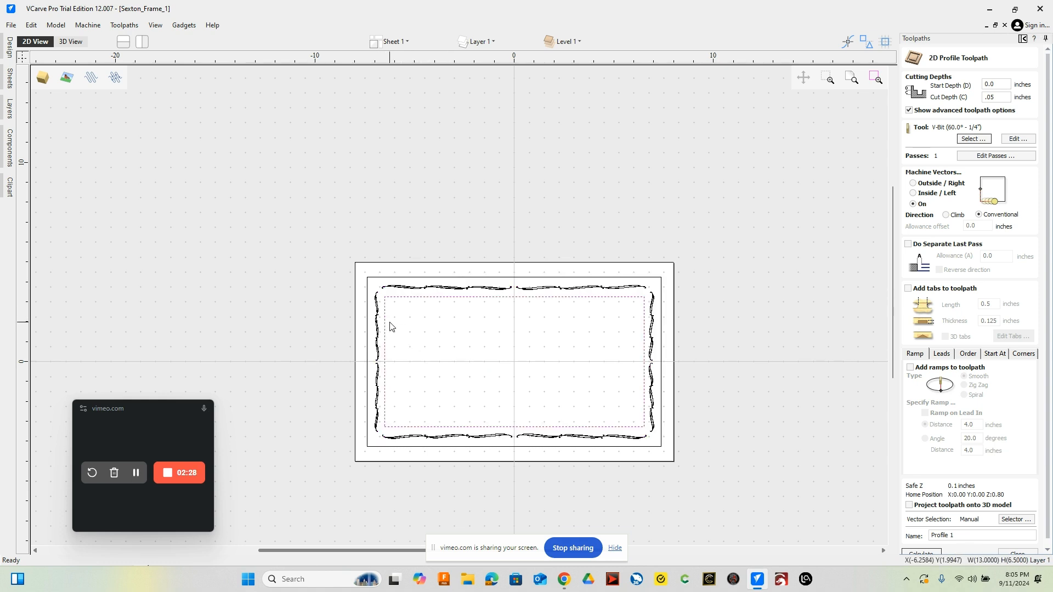
left_click(367, 301, "shift")
mouse_move(358, 264)
left_mouse_down()
mouse_move(516, 415)
mouse_move(670, 458)
left_mouse_up()
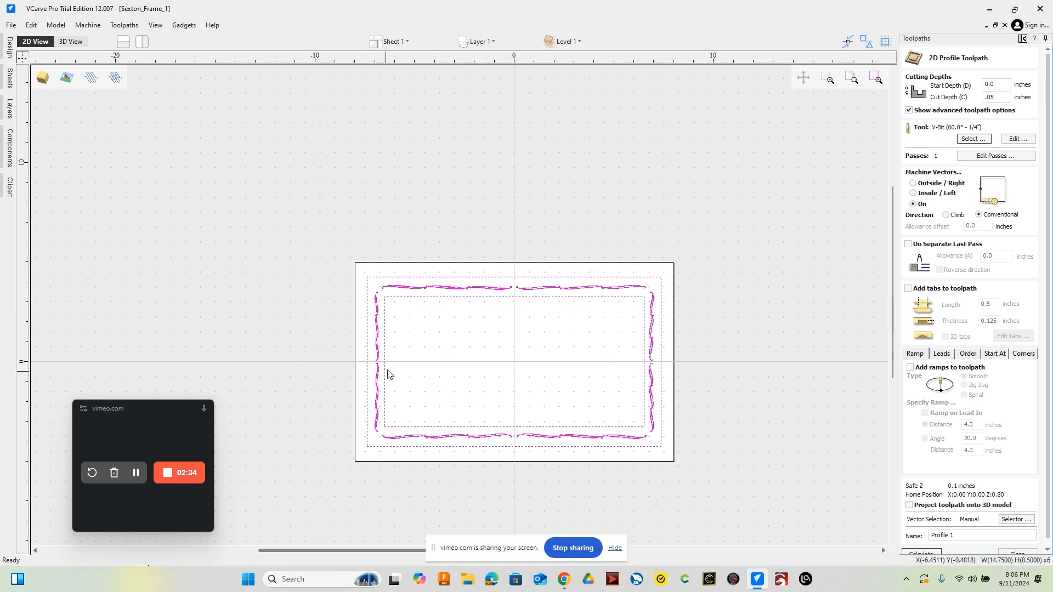
left_click(385, 335, "ctrl")
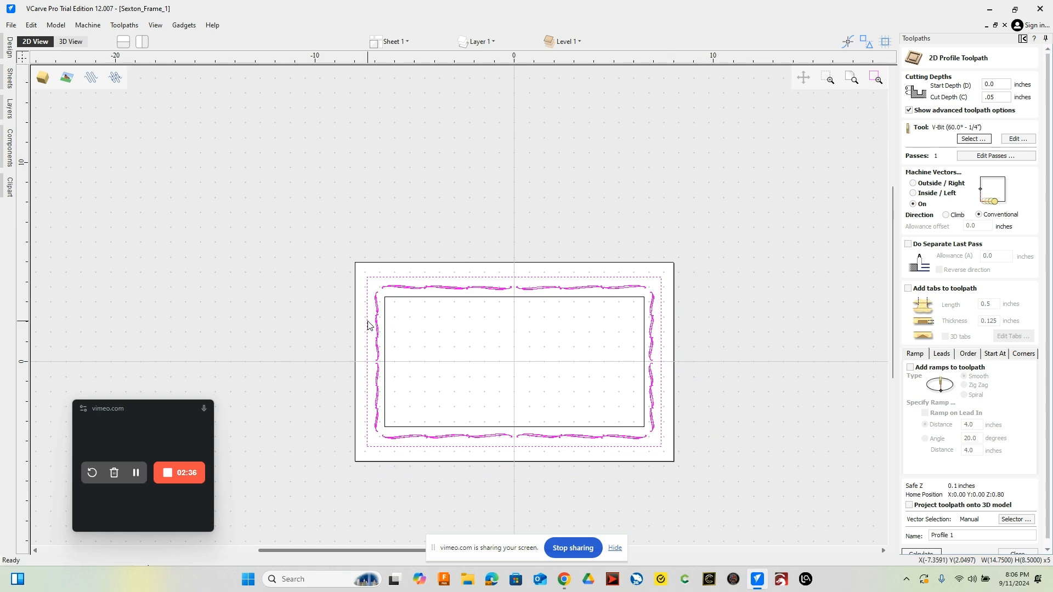
left_click(367, 325, "ctrl")
left_click(393, 197)
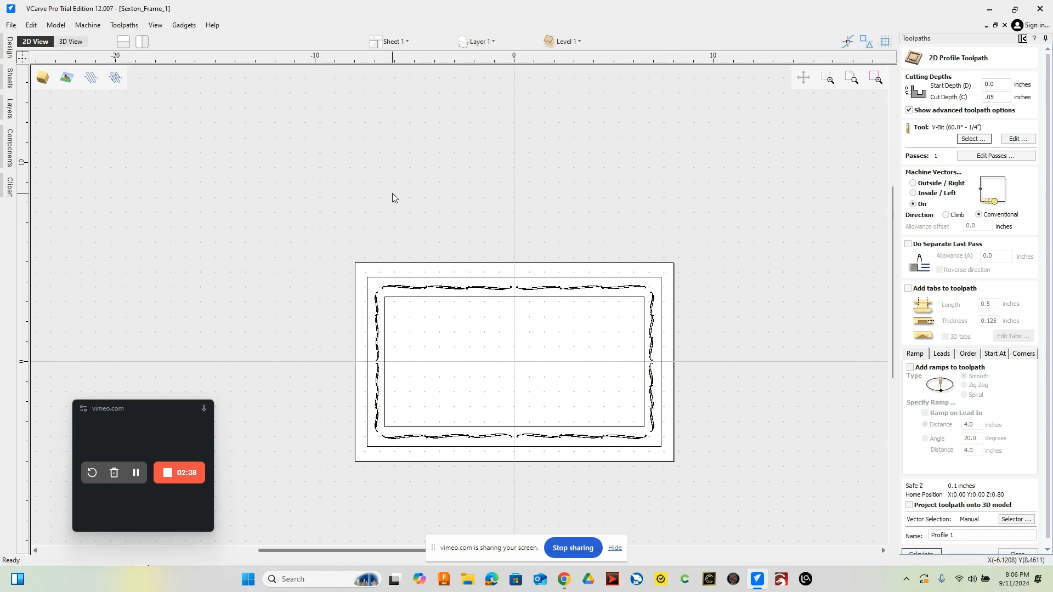
Select the four ornamental border vectors one by one, without the inner and outer rectangles.
scroll(376, 317, "up", 5)
left_click(380, 316)
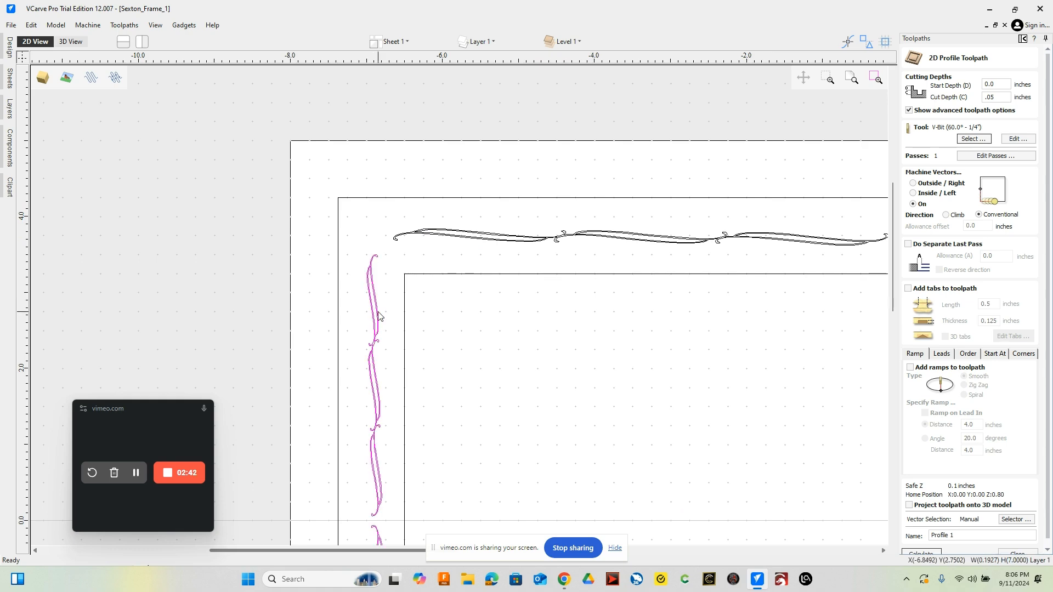
scroll(380, 316, "down", 5)
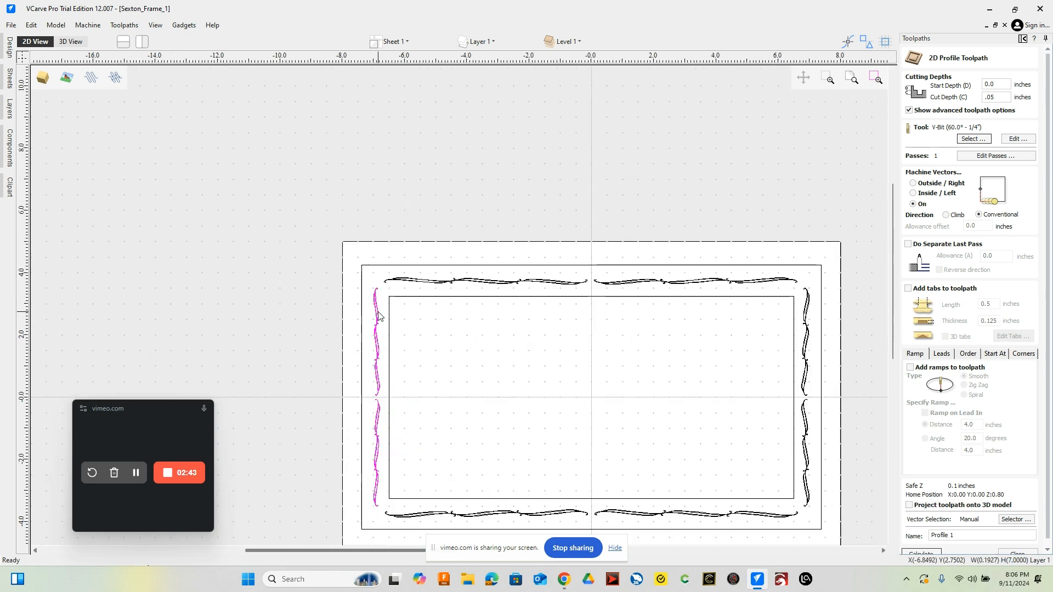
left_click(425, 282)
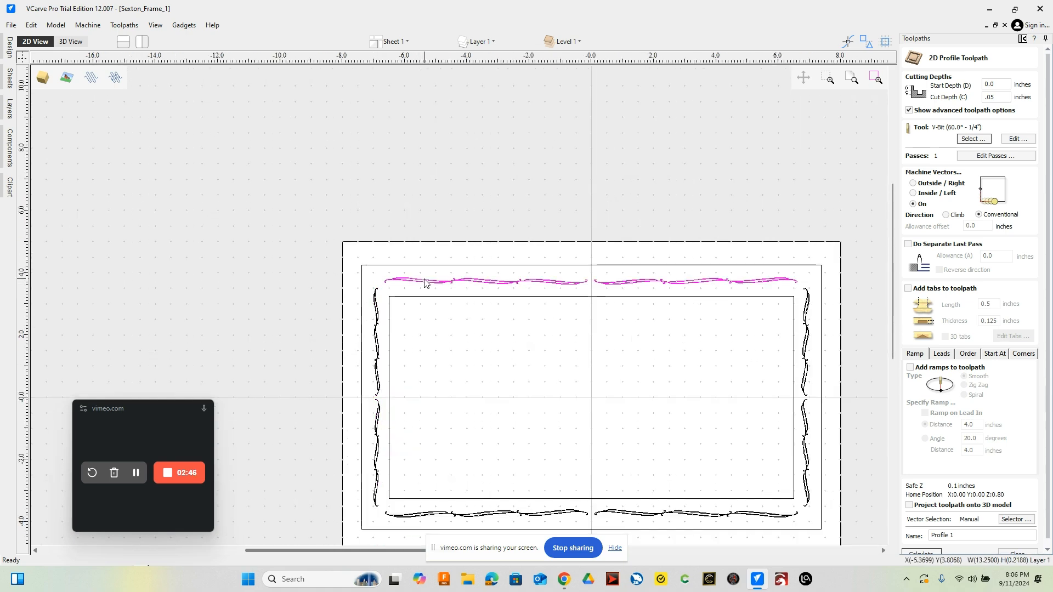
left_click(379, 316, "shift")
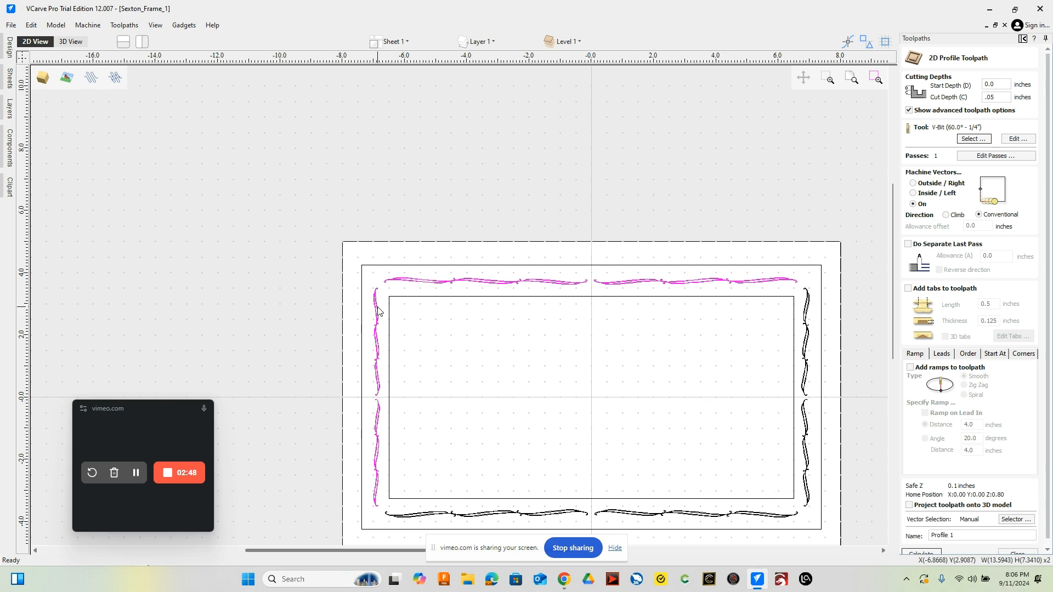
left_click(442, 517, "shift")
left_click(808, 456, "shift")
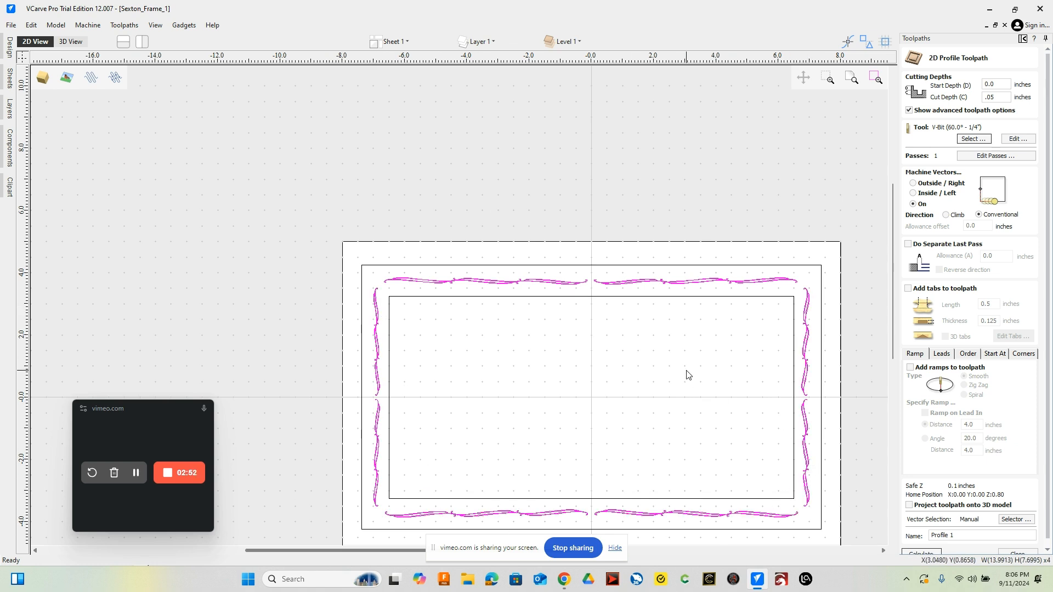
Reselect all the frame vectors at once and remove the inner and outer rectangles from the selection.
left_click(459, 199)
left_click_drag(356, 254, 833, 546)
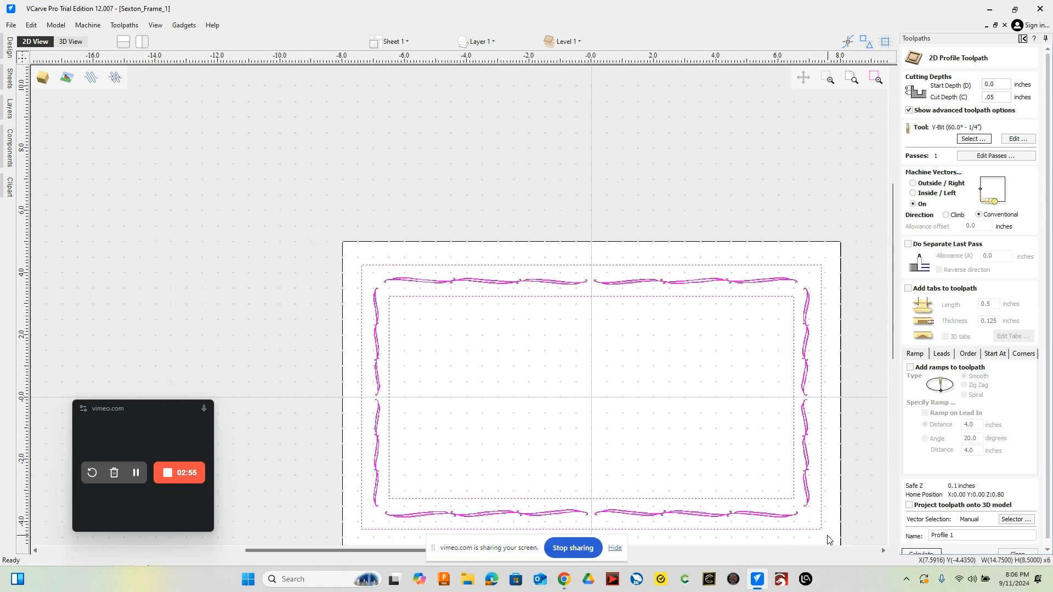
left_click(794, 438, "shift")
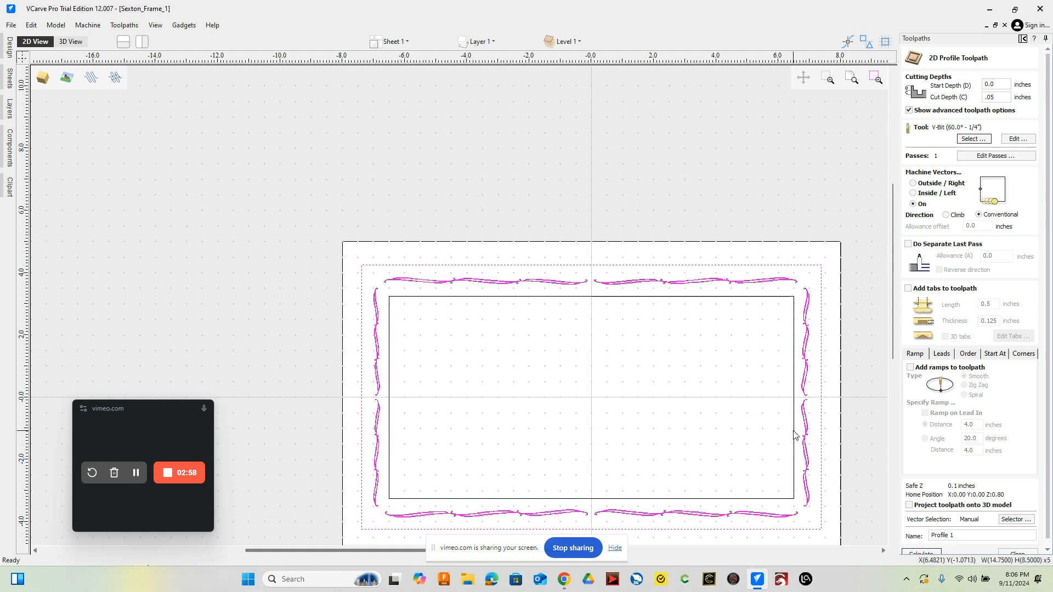
left_click(822, 437, "shift")
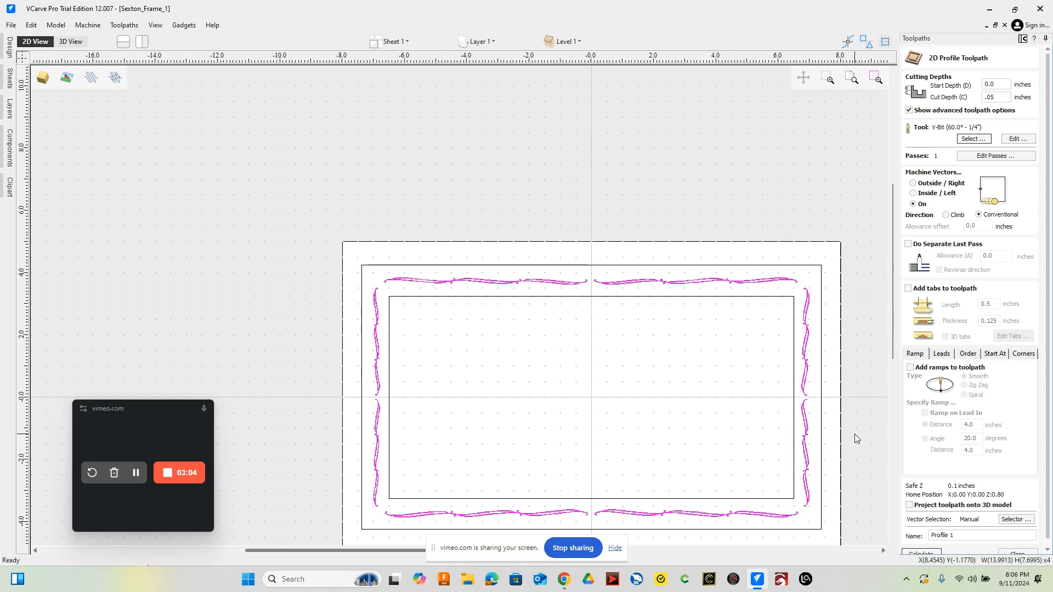
Add the inner and outer rectangles to the selection and calculate the Profile 1 toolpath.
left_click(389, 367, "shift")
left_click(363, 365, "shift")
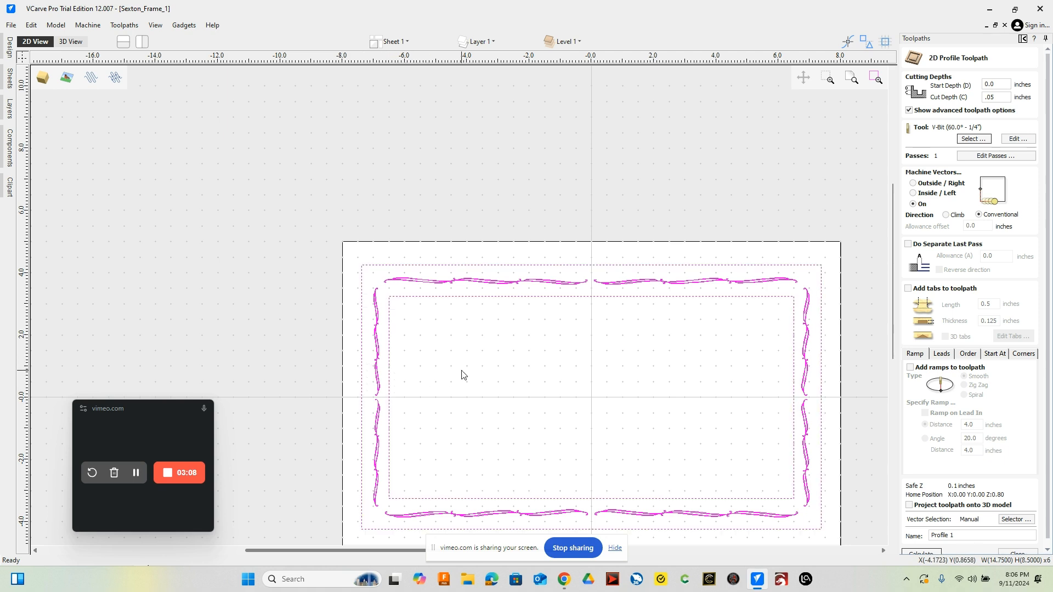
scroll(943, 491, "down", 1)
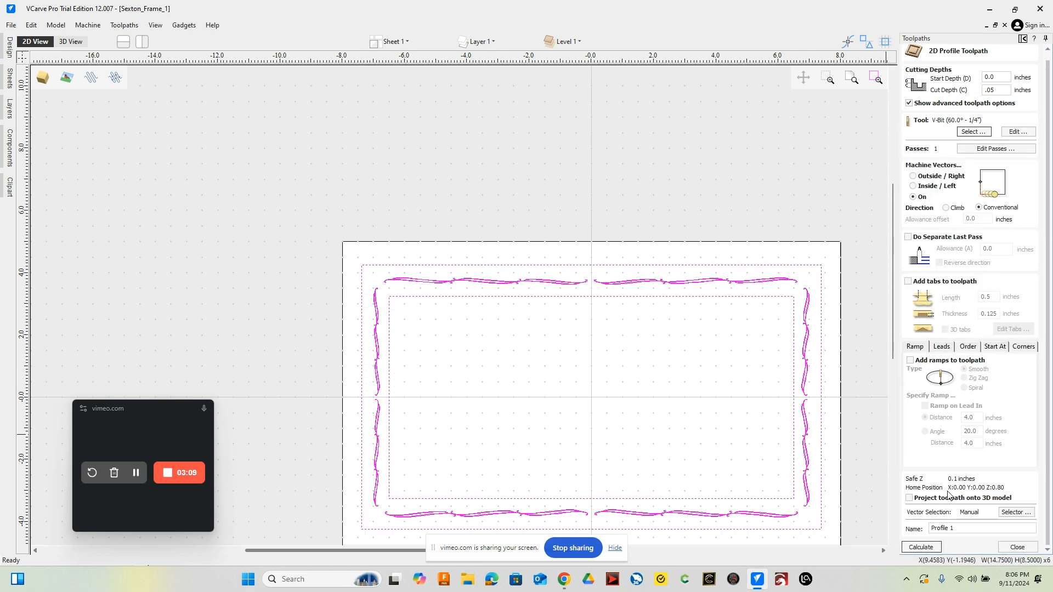
left_click(920, 548)
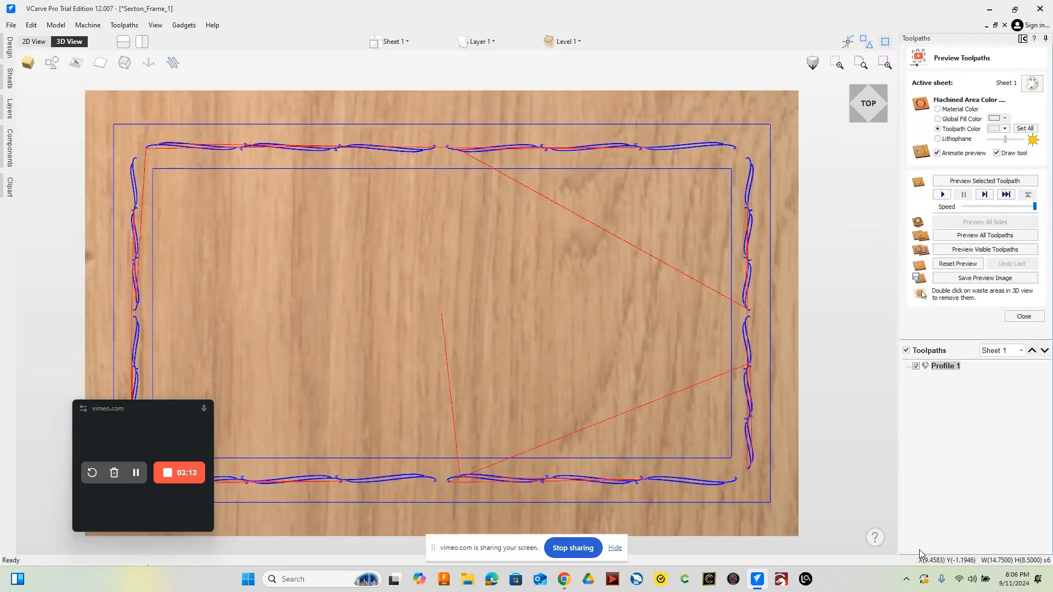
Play the Profile 1 preview and examine the engraved lines closely around the board's front corner.
left_click(943, 194)
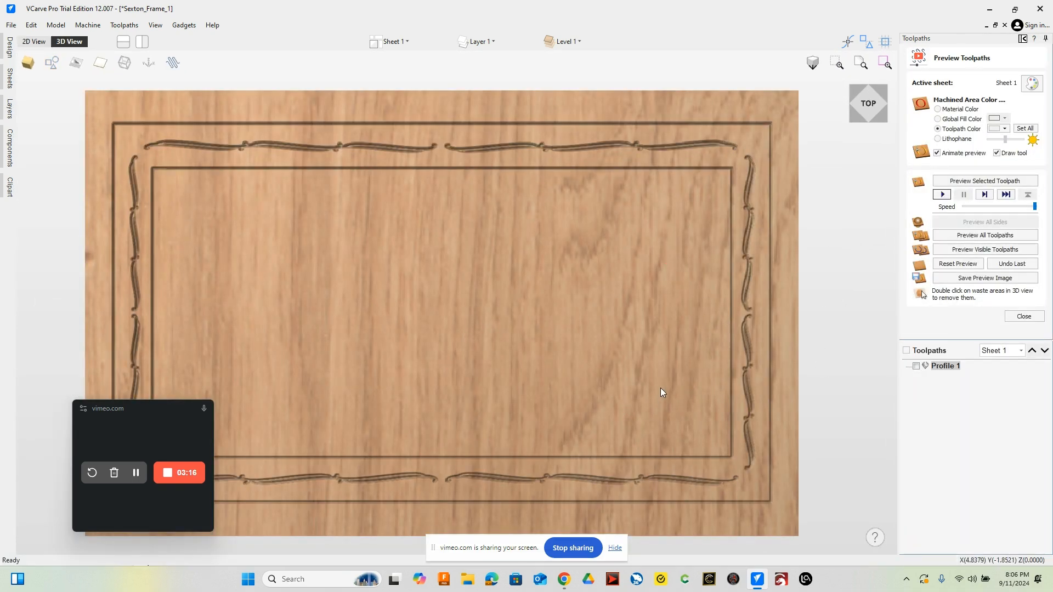
scroll(652, 407, "up", 1)
scroll(652, 407, "down", 3)
middle_click_drag(649, 411, 663, 373)
left_click_drag(664, 374, 670, 295)
scroll(755, 305, "up", 4)
scroll(689, 313, "up", 3)
scroll(686, 293, "down", 2)
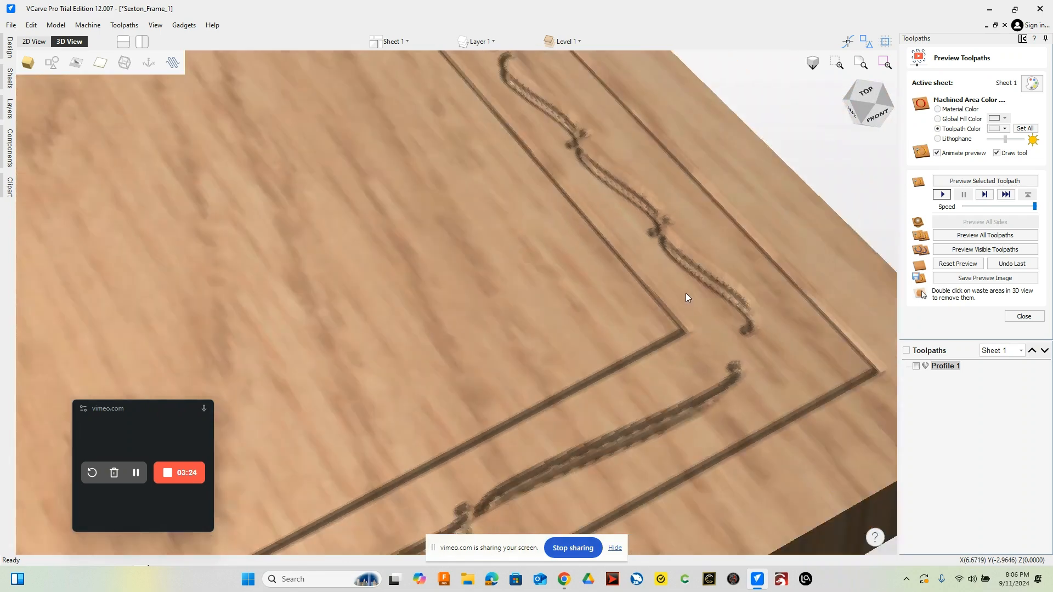
scroll(686, 294, "down", 2)
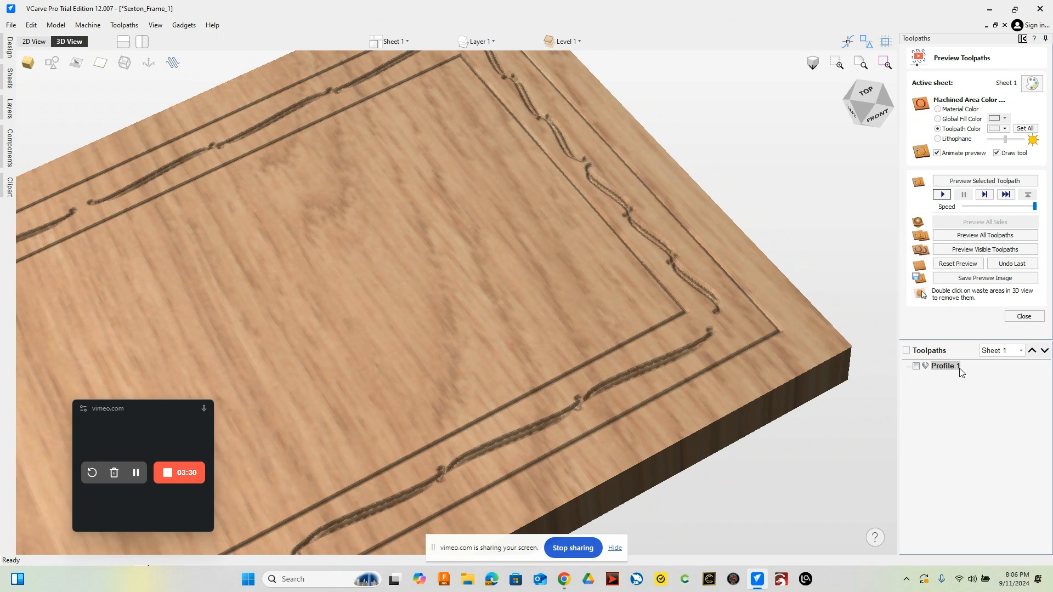
Open the Profile 1 toolpath for editing and choose the imperial Ball Nose (1/16") as its cutting tool.
mouse_move(955, 367)
right_click(944, 370)
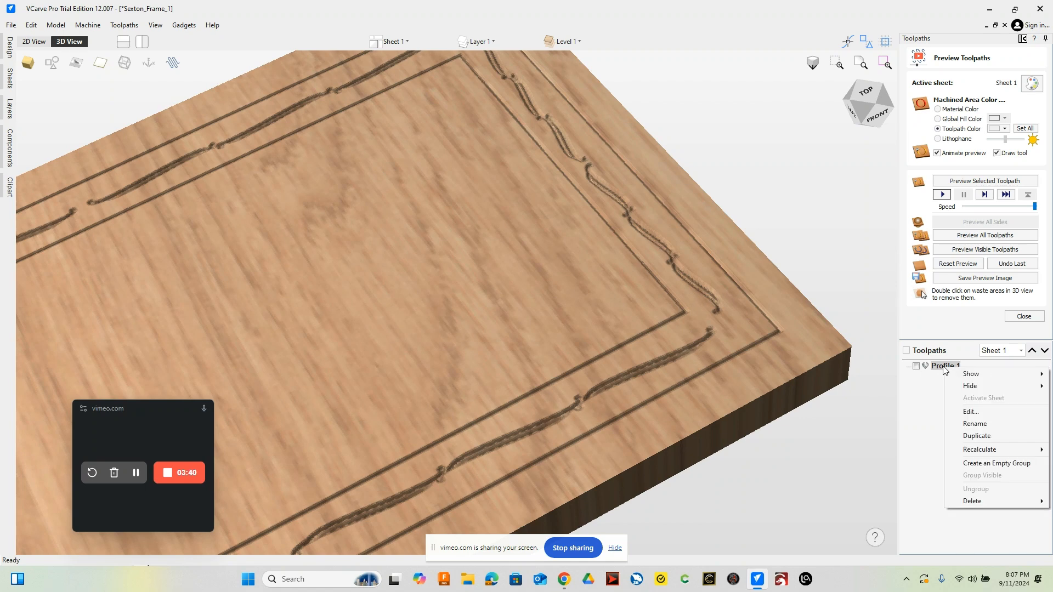
left_click(972, 411)
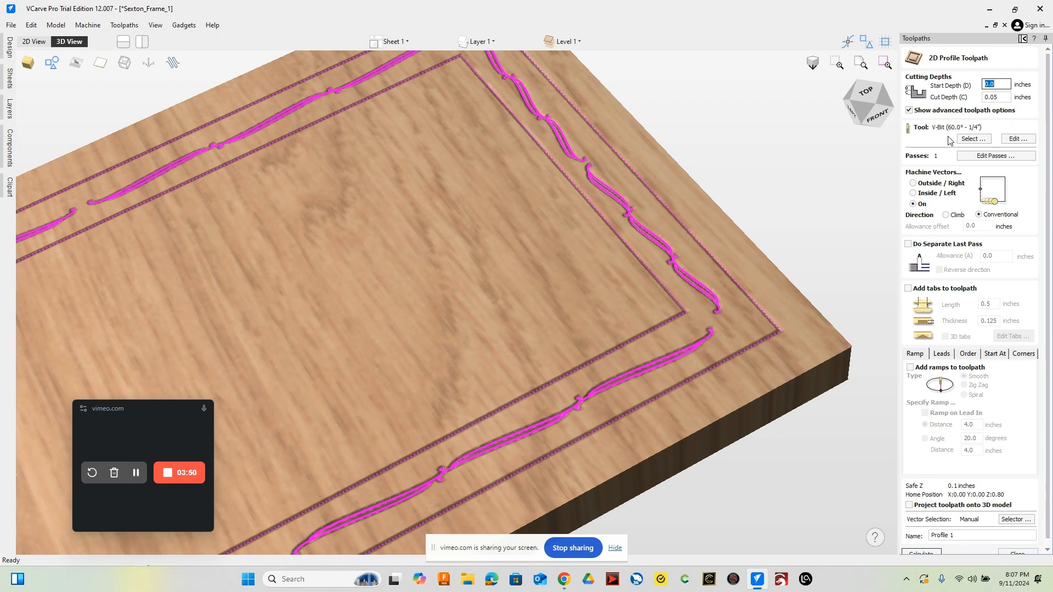
left_click(971, 140)
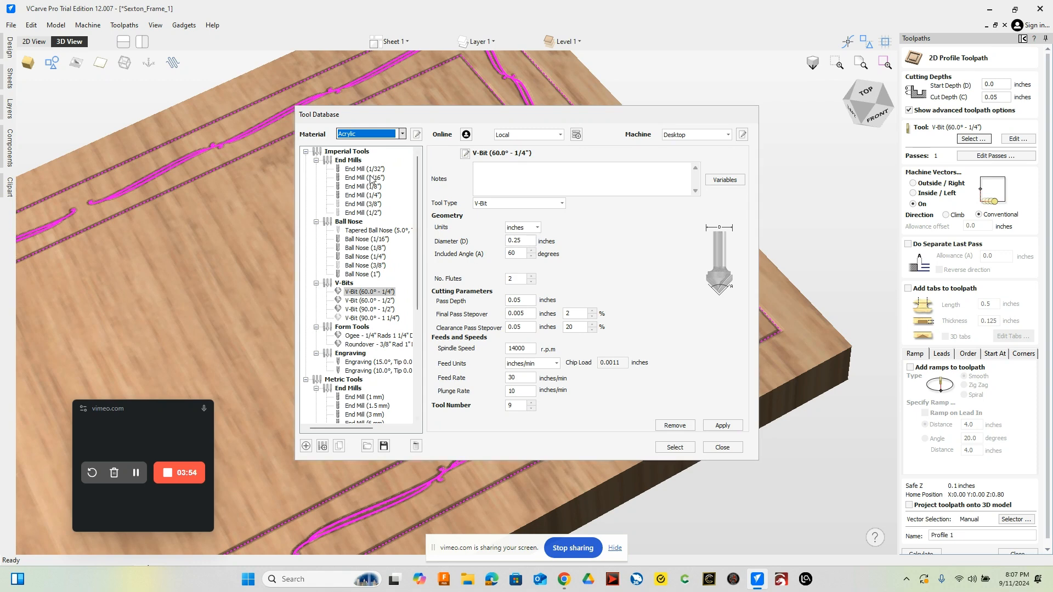
scroll(374, 407, "down", 1)
scroll(374, 407, "down", 6)
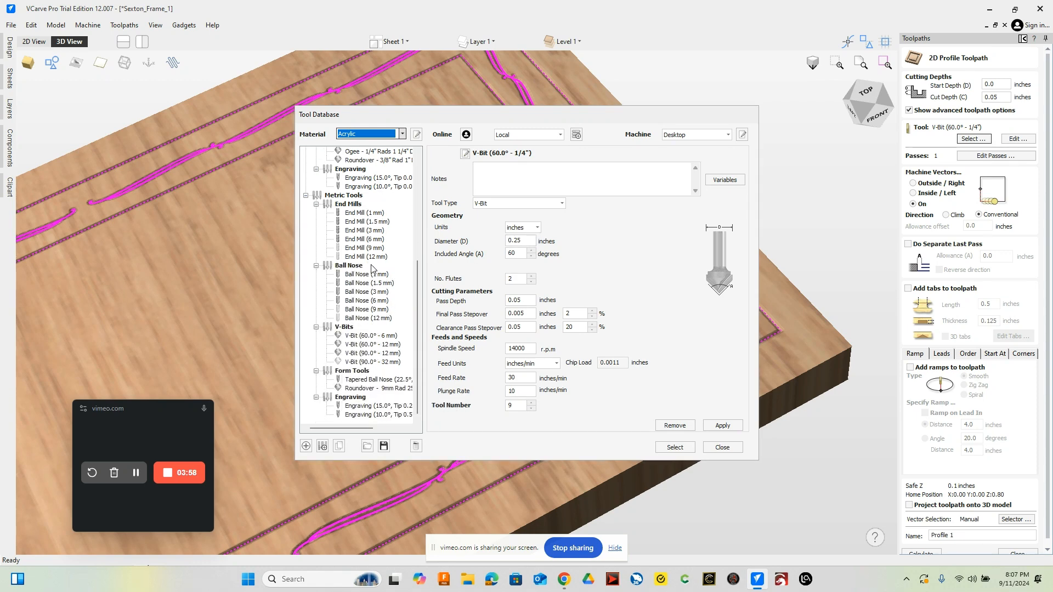
scroll(365, 311, "up", 7)
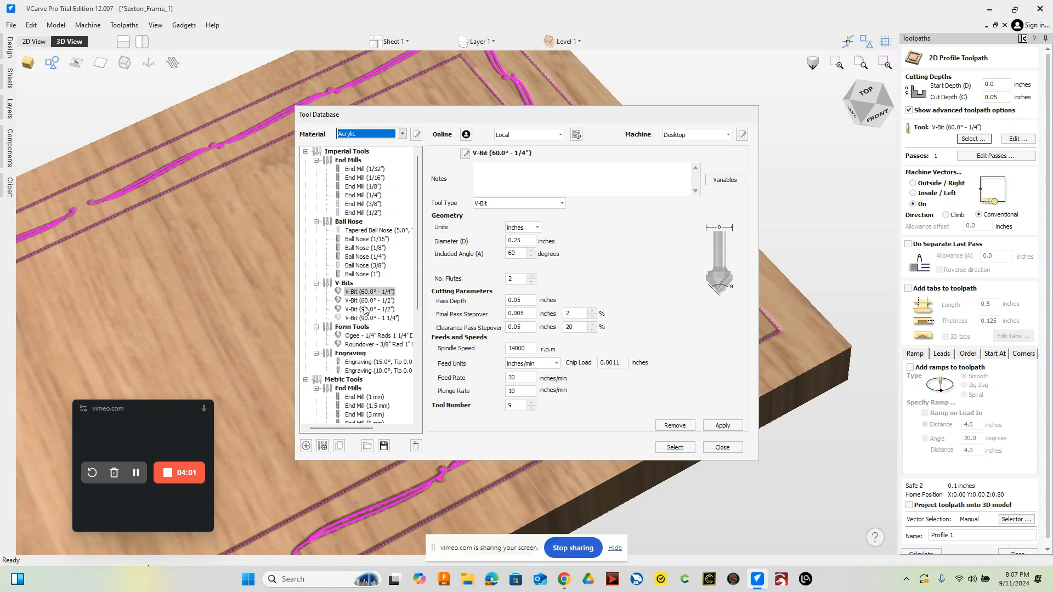
left_click(373, 230)
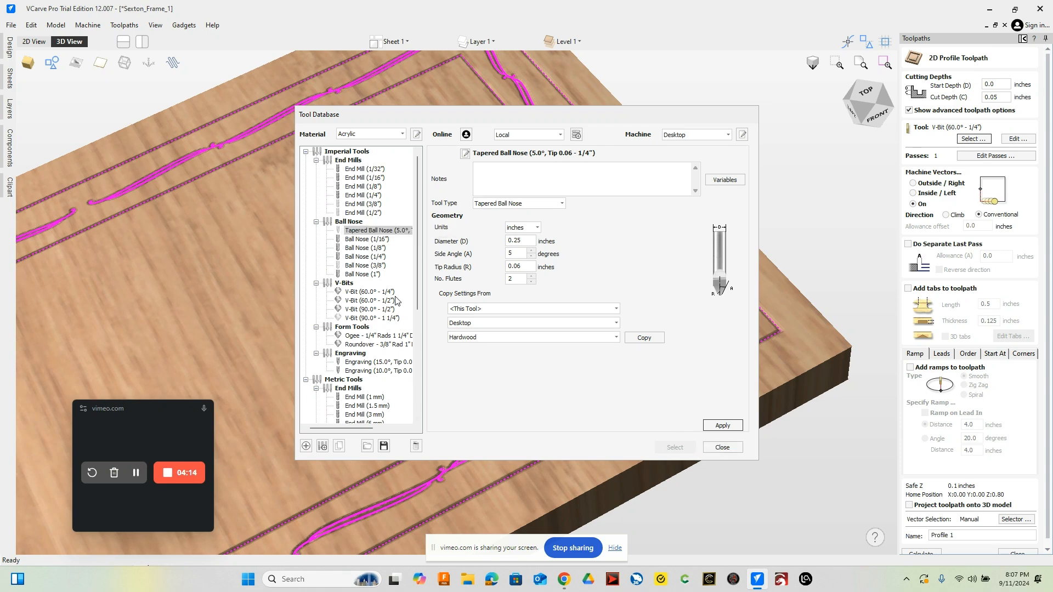
left_click(362, 241)
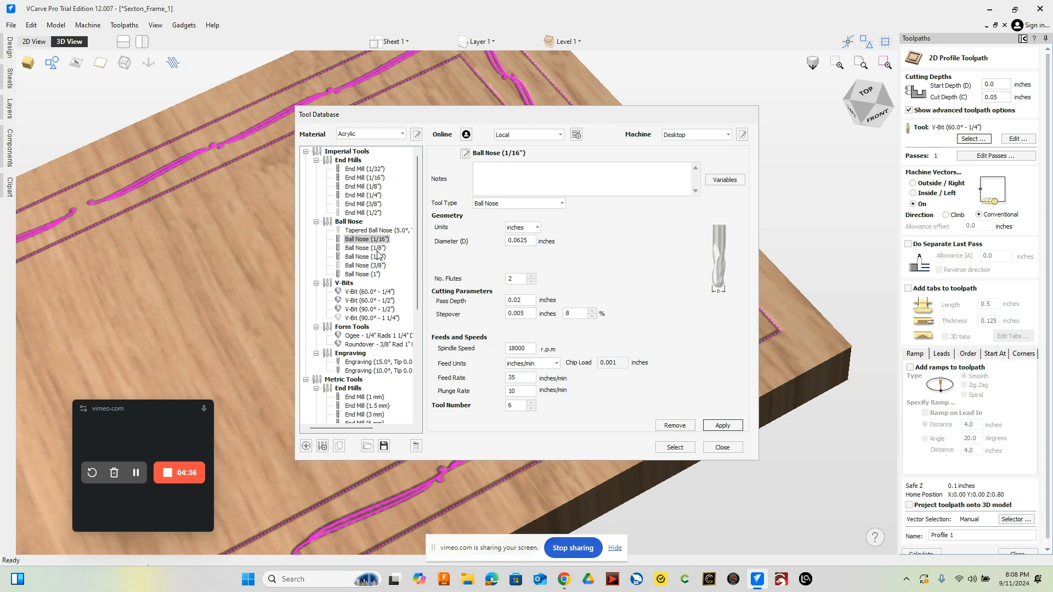
left_click(368, 231)
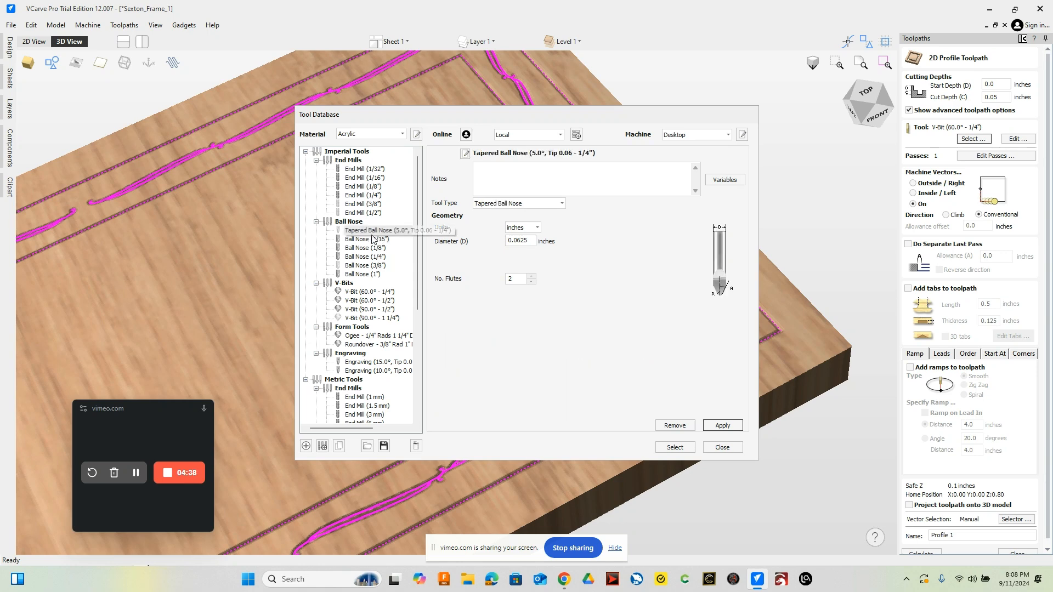
left_click(368, 239)
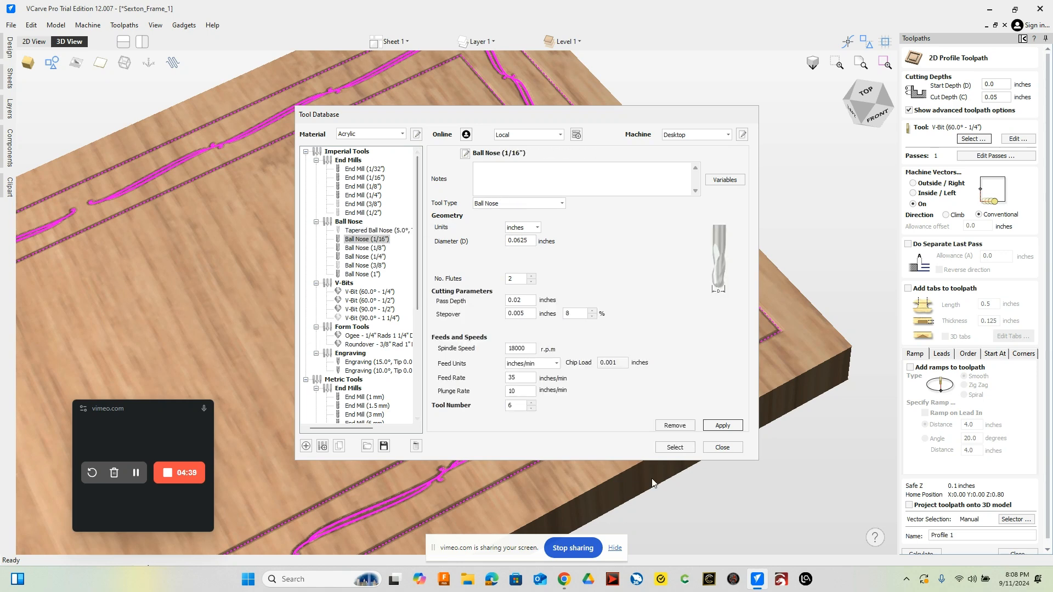
left_click(675, 448)
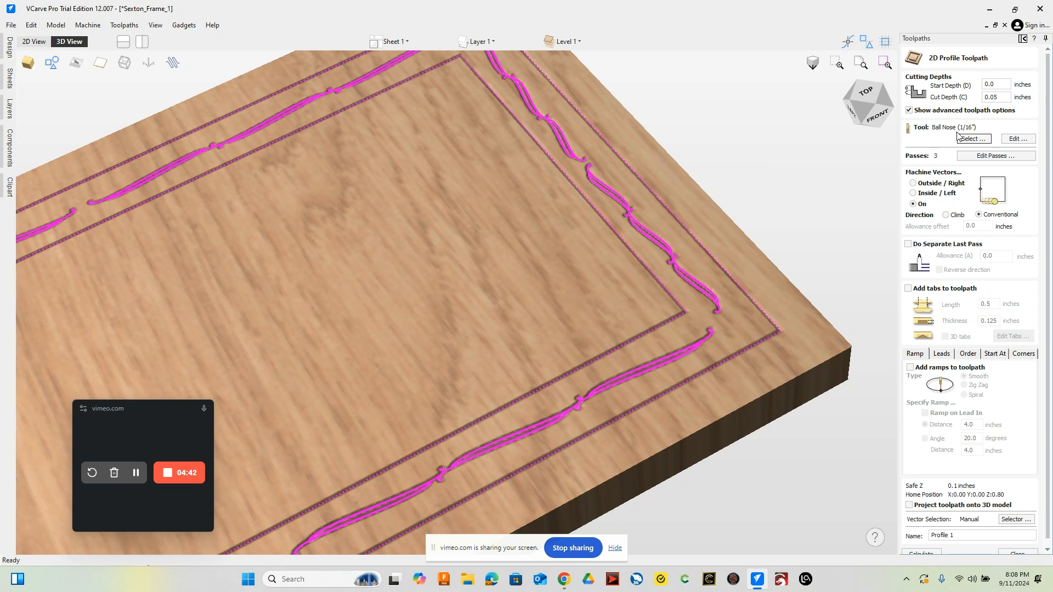
Calculate Profile 1 with the ball nose and inspect its passes along the ornament near the corner.
left_click(922, 554)
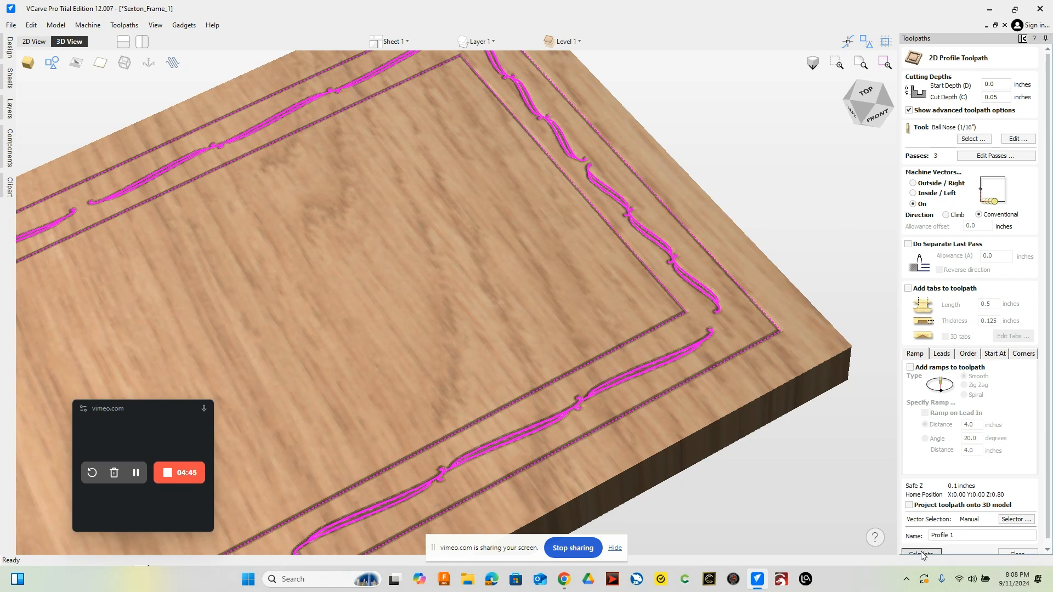
scroll(719, 307, "up", 10)
scroll(715, 303, "down", 5)
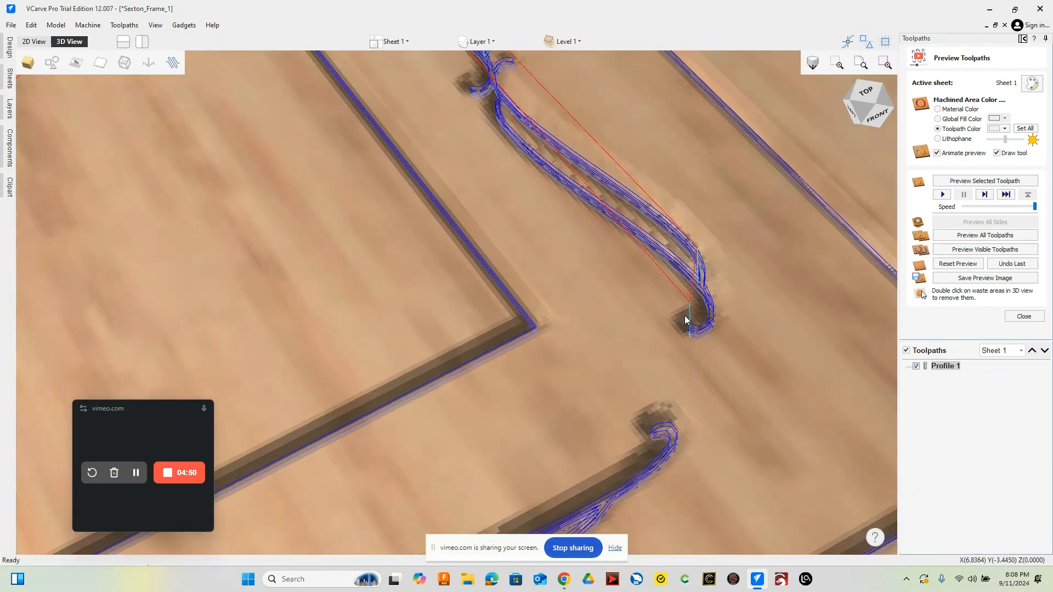
scroll(659, 205, "up", 5)
scroll(659, 205, "down", 2)
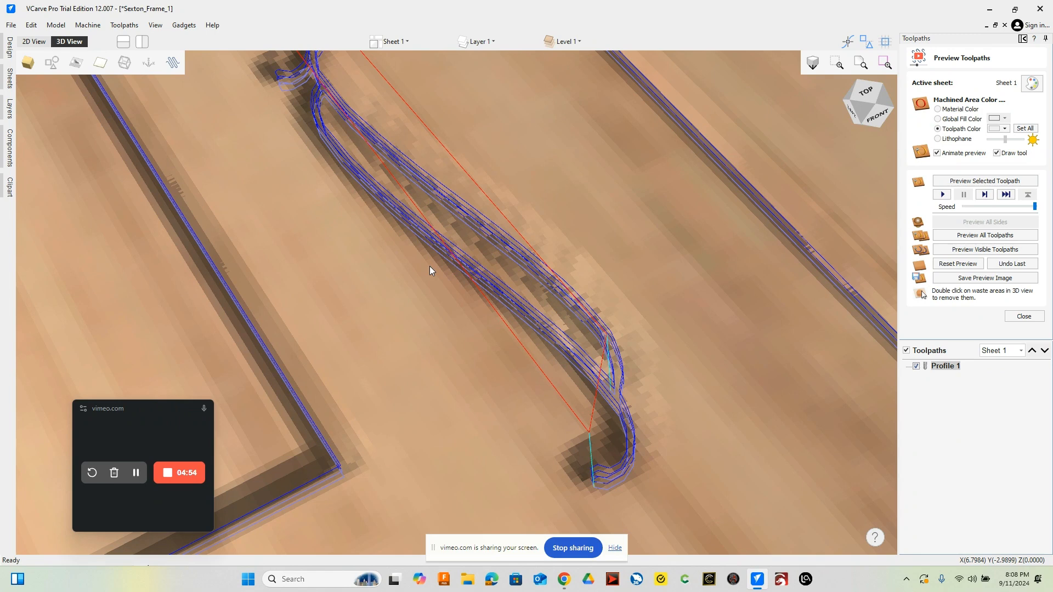
Reopen Profile 1, clear its extra passes to leave one at 0.05 inches, and recalculate the toolpath.
left_click(1024, 316)
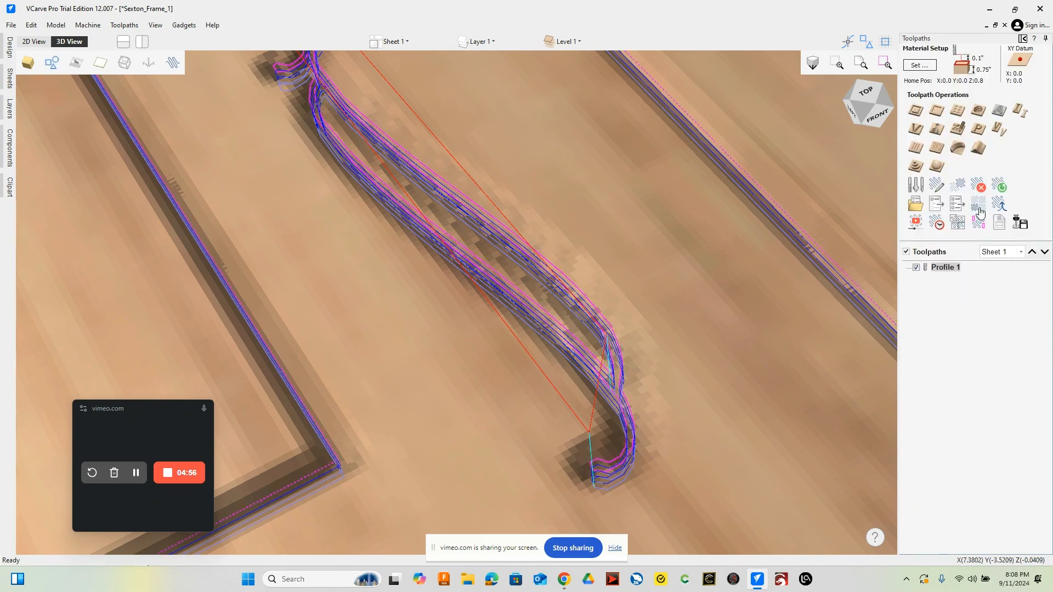
double_click(946, 268)
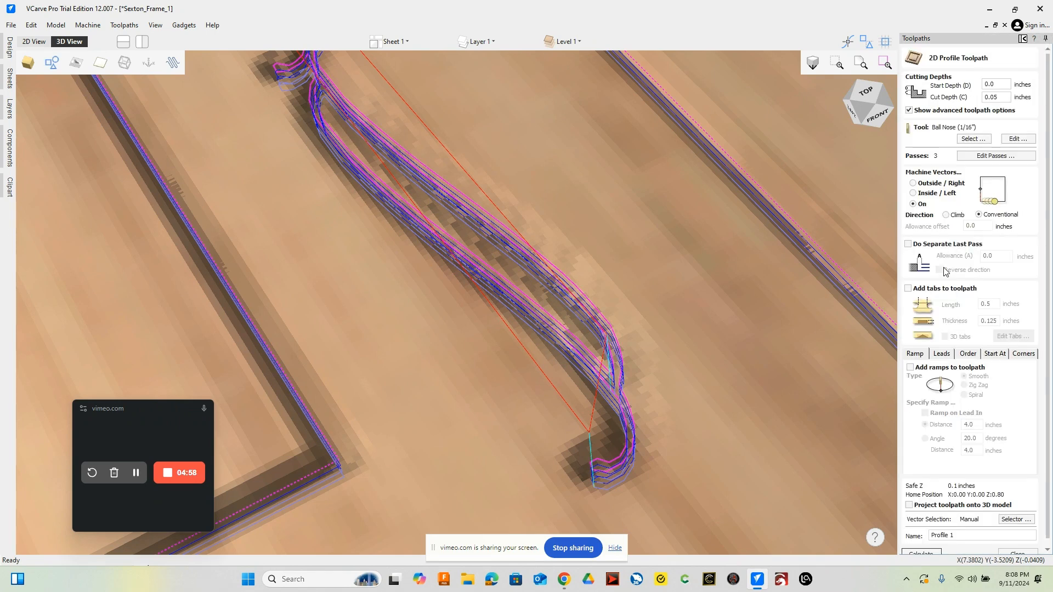
left_click(1003, 95)
left_click(992, 157)
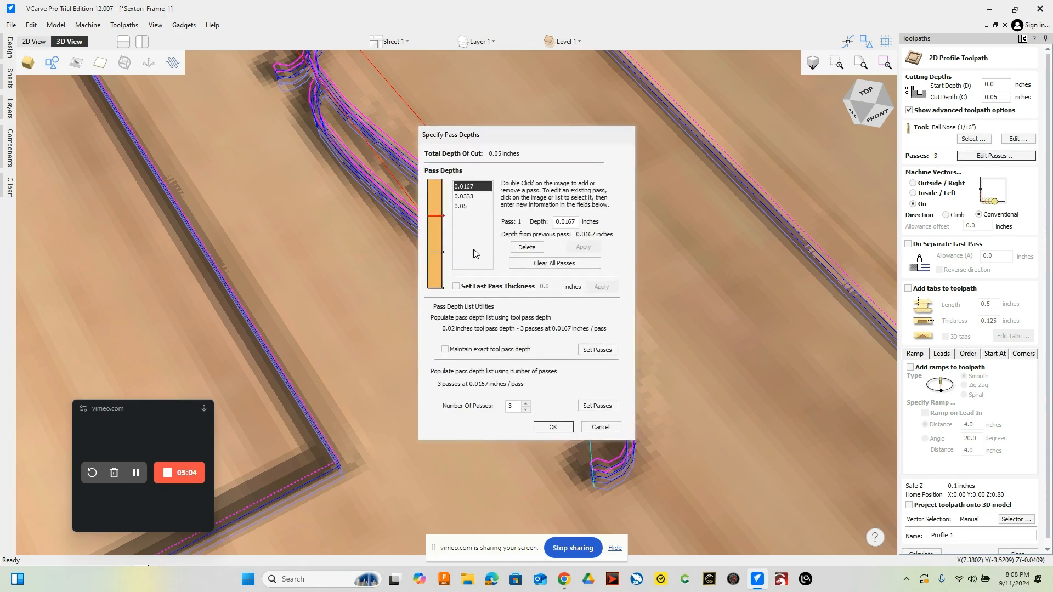
left_click(543, 266)
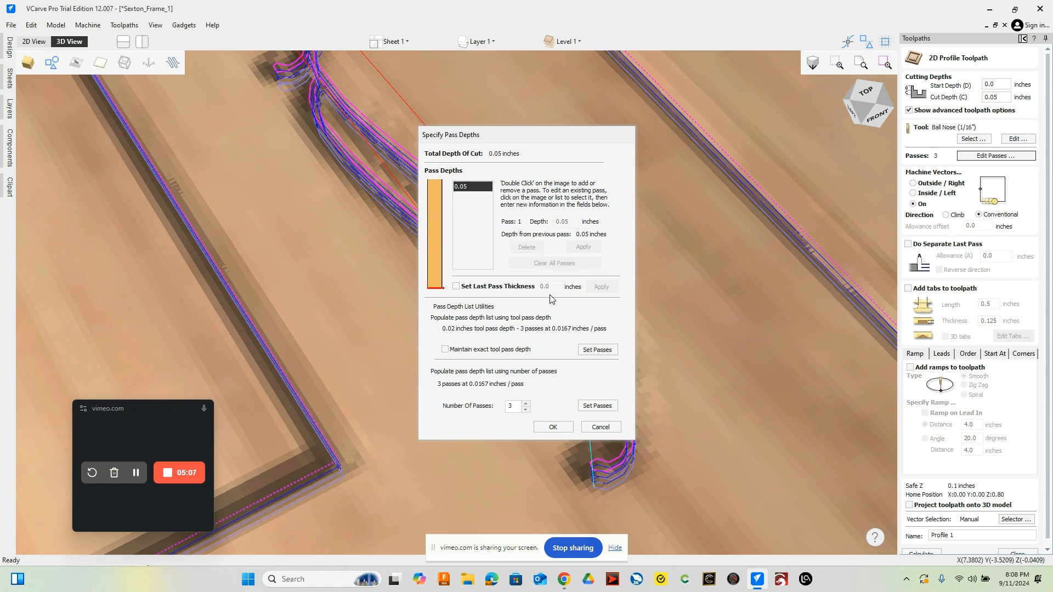
left_click(554, 427)
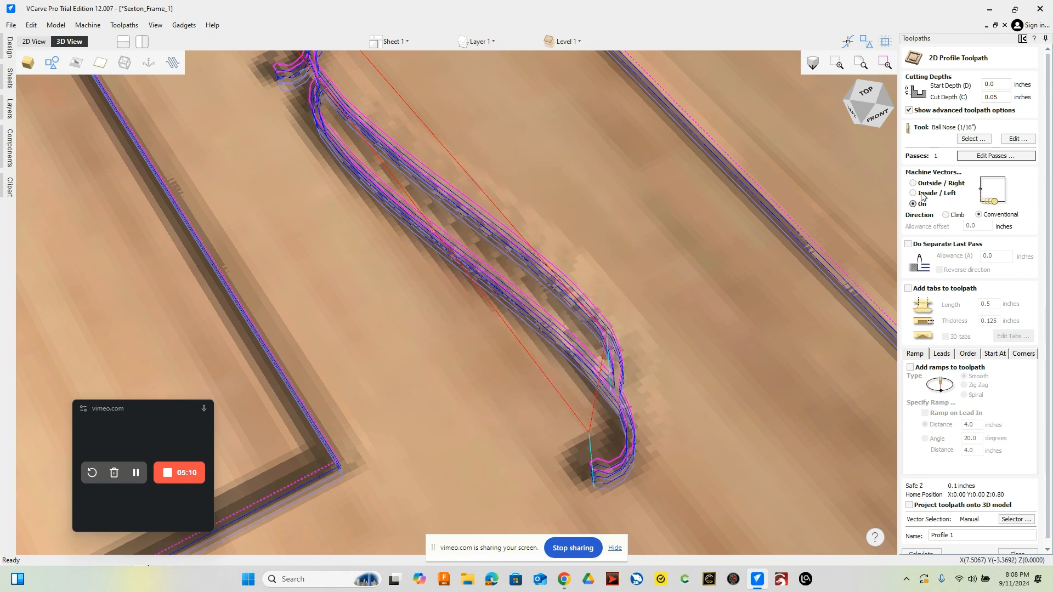
left_click(920, 555)
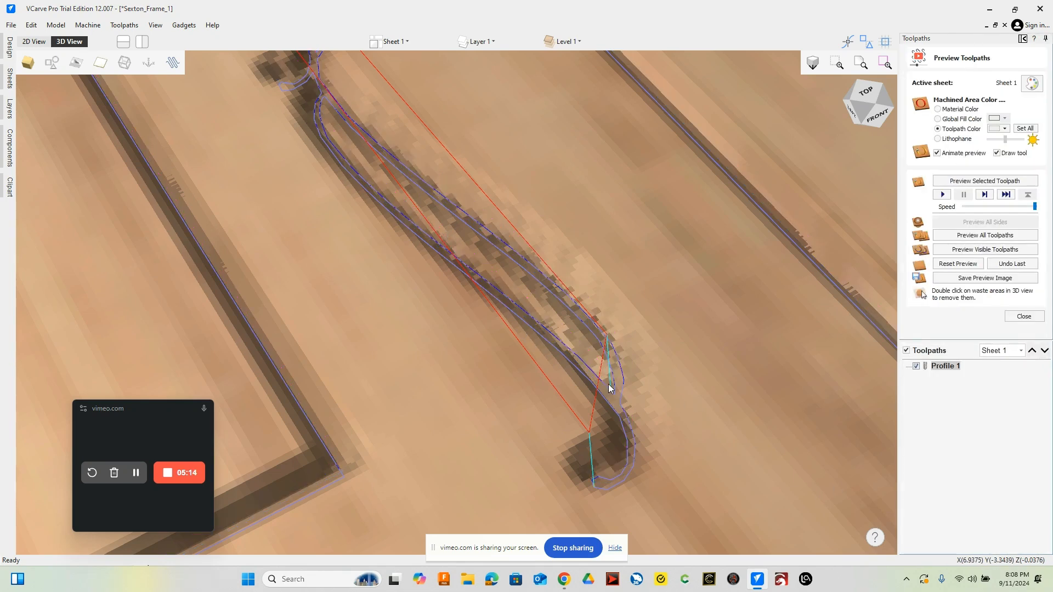
scroll(609, 385, "down", 10)
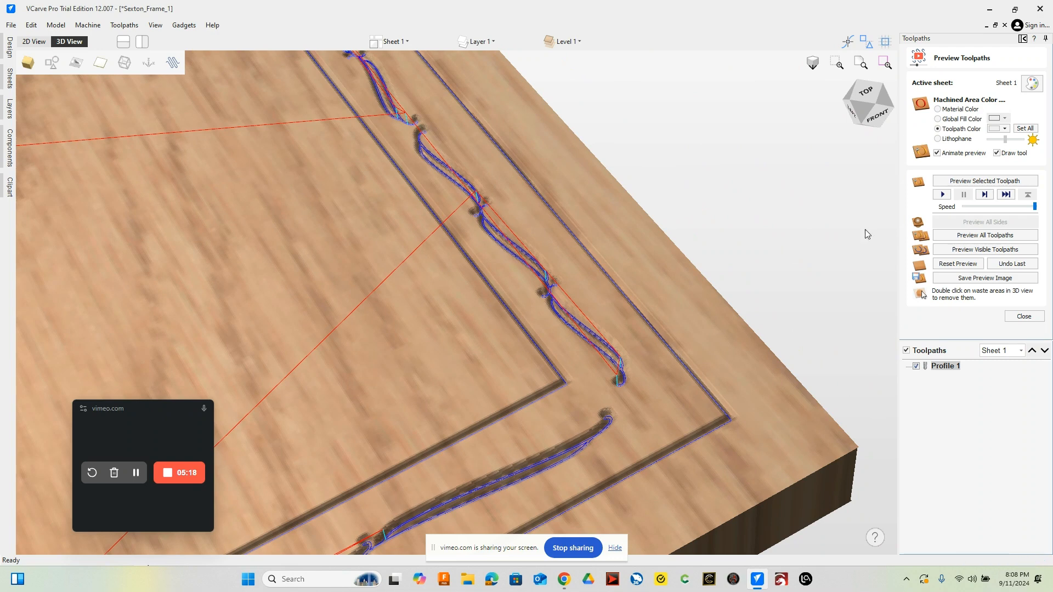
Edit Profile 1 to use the V-Bit (60.0° - 1/4") as its tool and recalculate the toolpath.
double_click(948, 366)
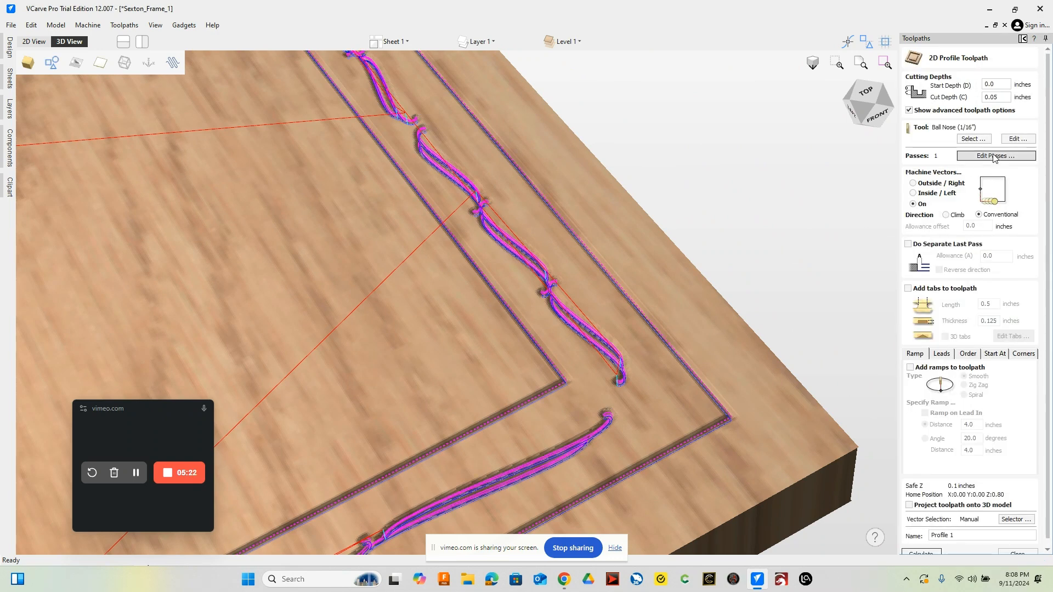
left_click(974, 139)
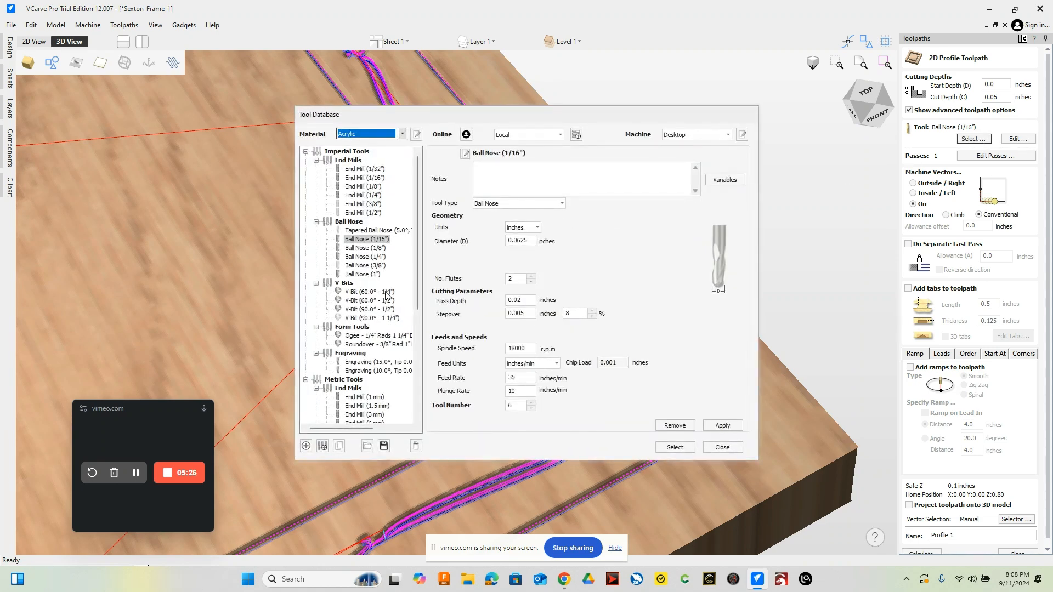
scroll(378, 242, "down", 1)
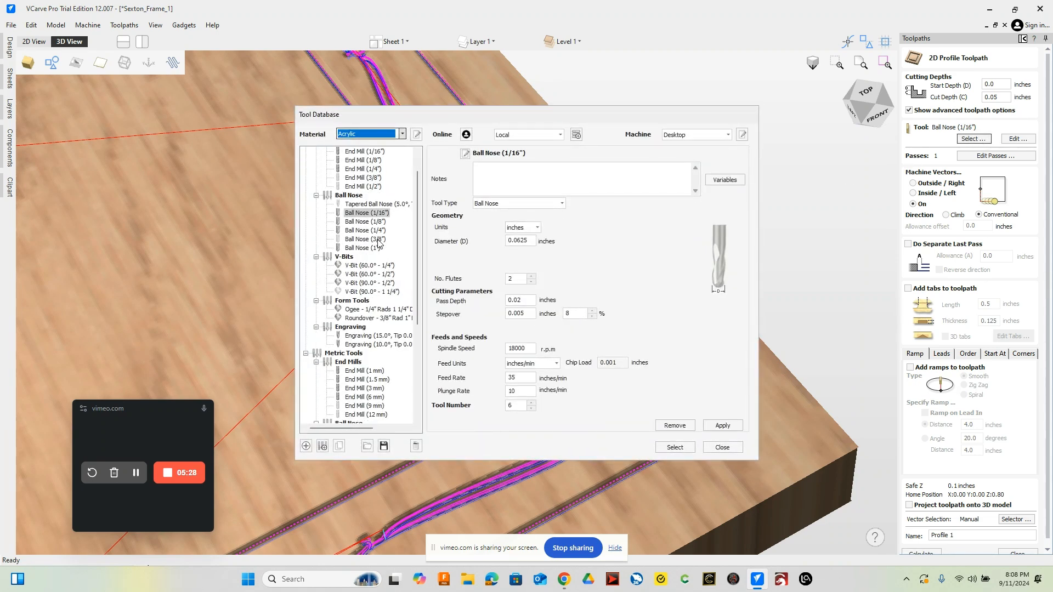
left_click(370, 266)
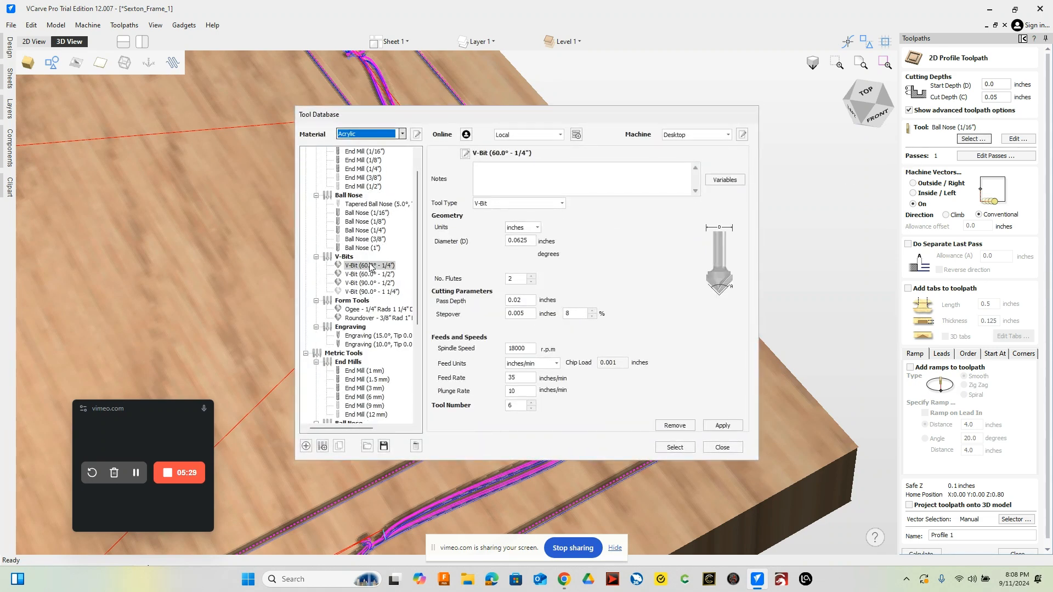
left_click(675, 448)
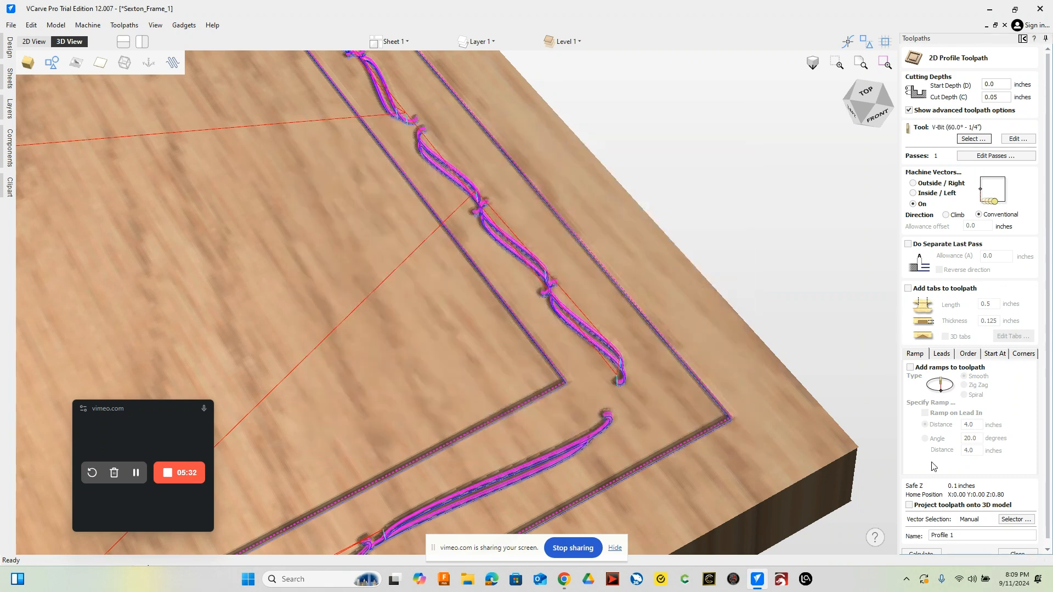
scroll(934, 466, "down", 1)
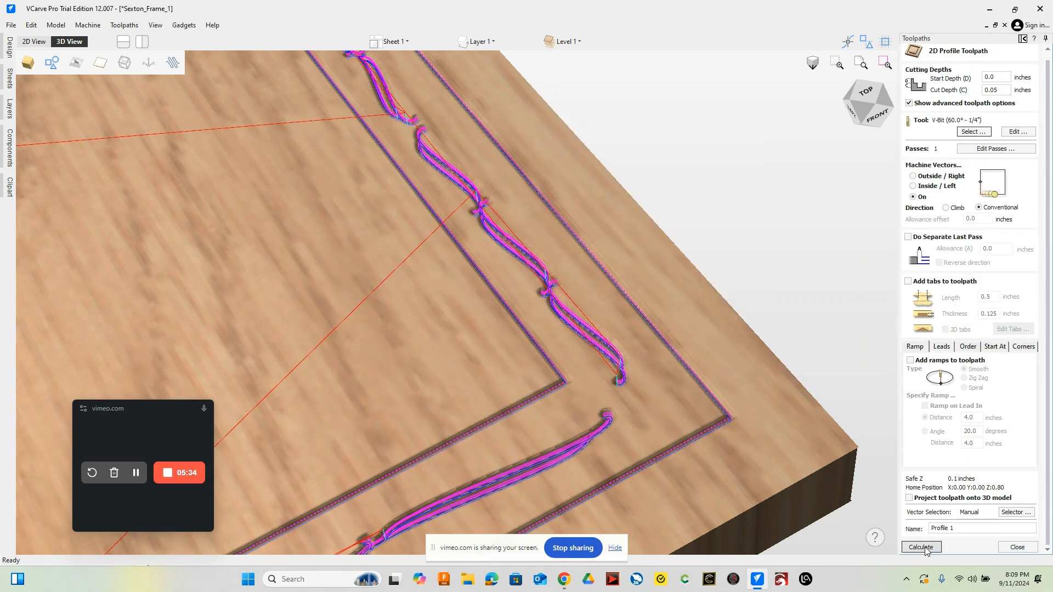
left_click(922, 547)
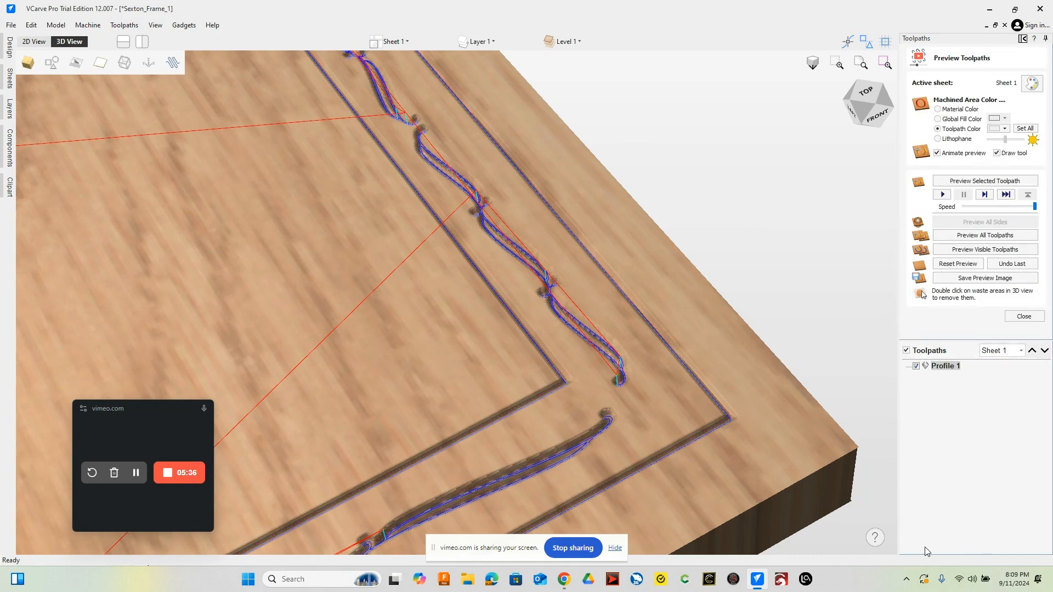
Reset the preview, play the recalculated Profile 1 toolpath, and view the engraving on the whole board.
scroll(615, 356, "up", 2)
scroll(615, 355, "up", 3)
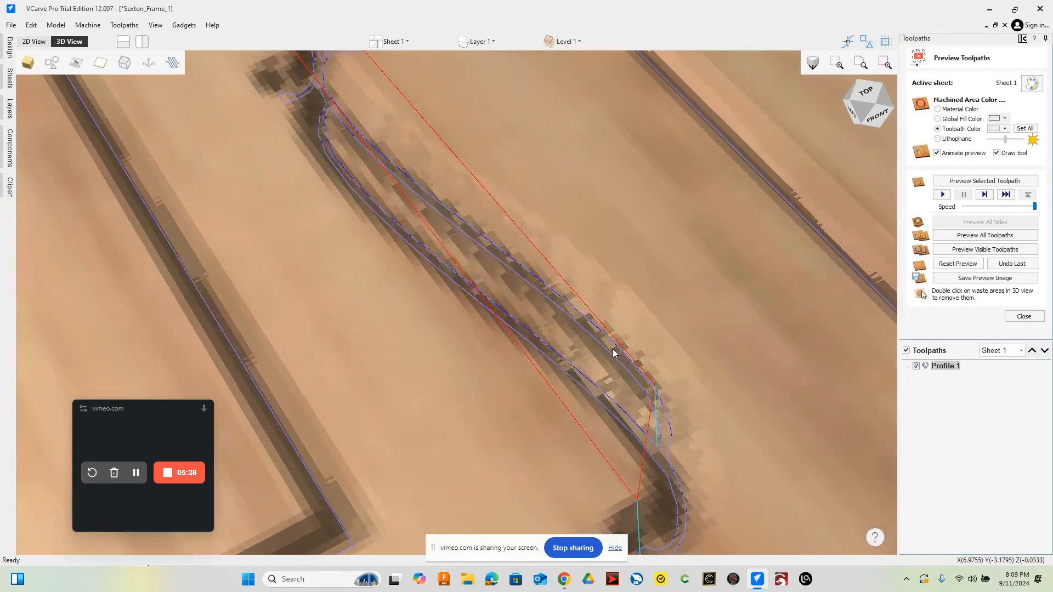
scroll(614, 353, "down", 3)
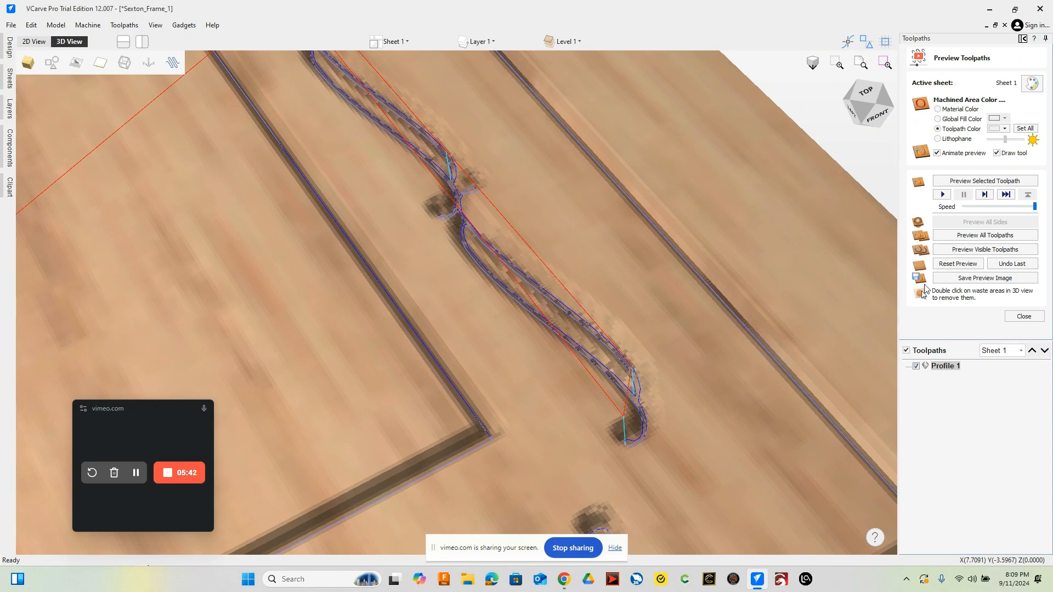
left_click(958, 264)
left_click(942, 194)
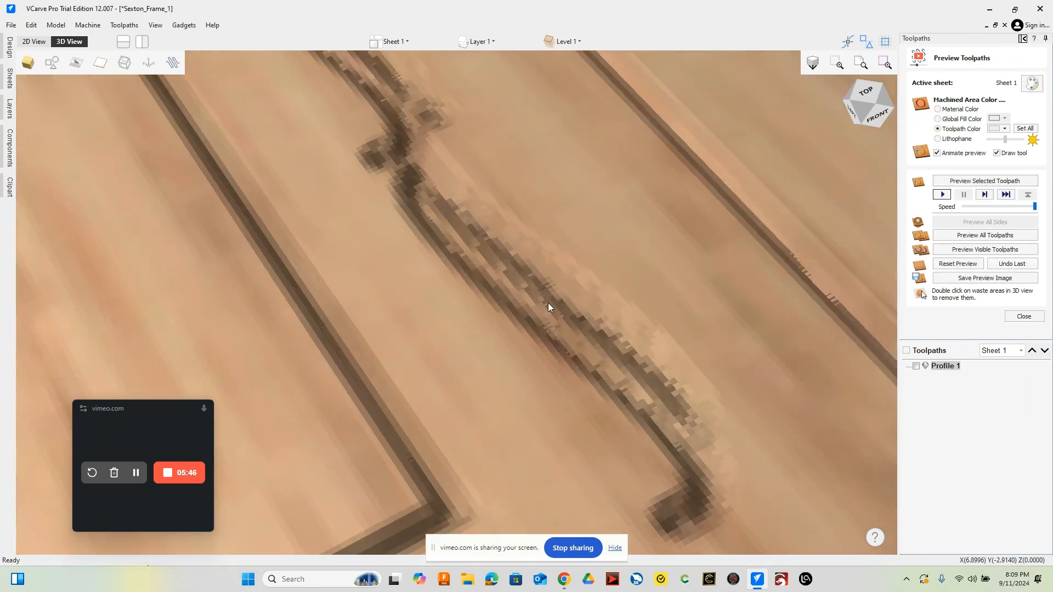
scroll(548, 303, "down", 5)
left_click_drag(547, 314, 542, 454)
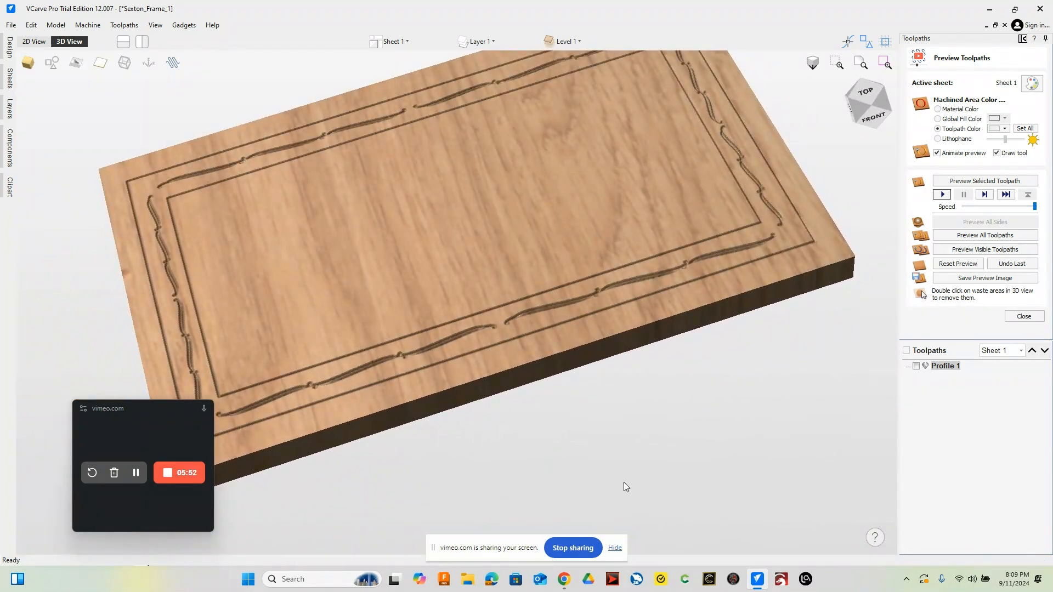
scroll(626, 486, "down", 3)
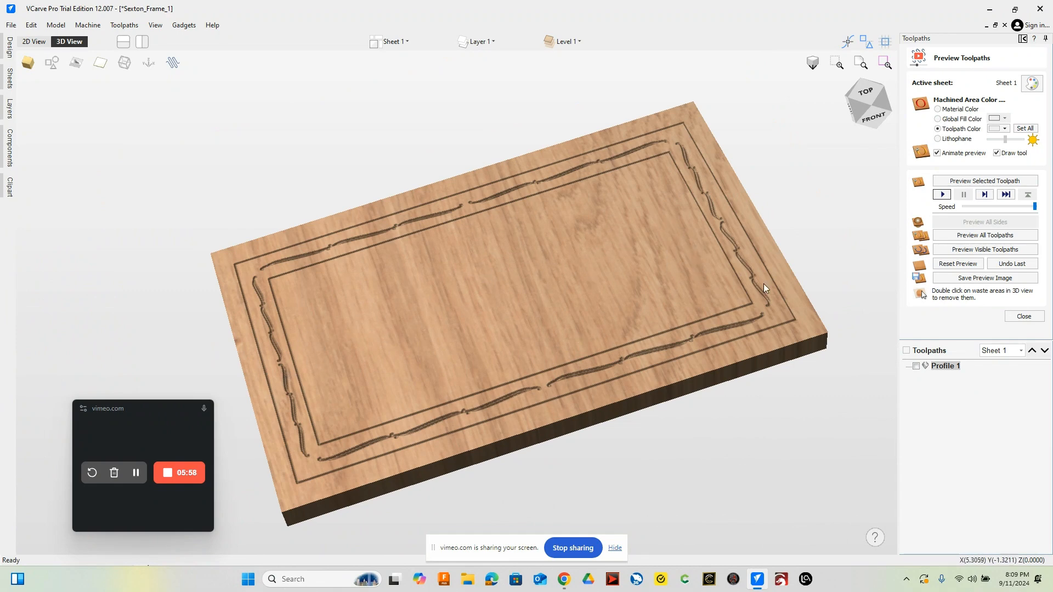
Leave the toolpath preview, clear the vector selection, and return to the 2D view of the frame design.
left_click(1024, 316)
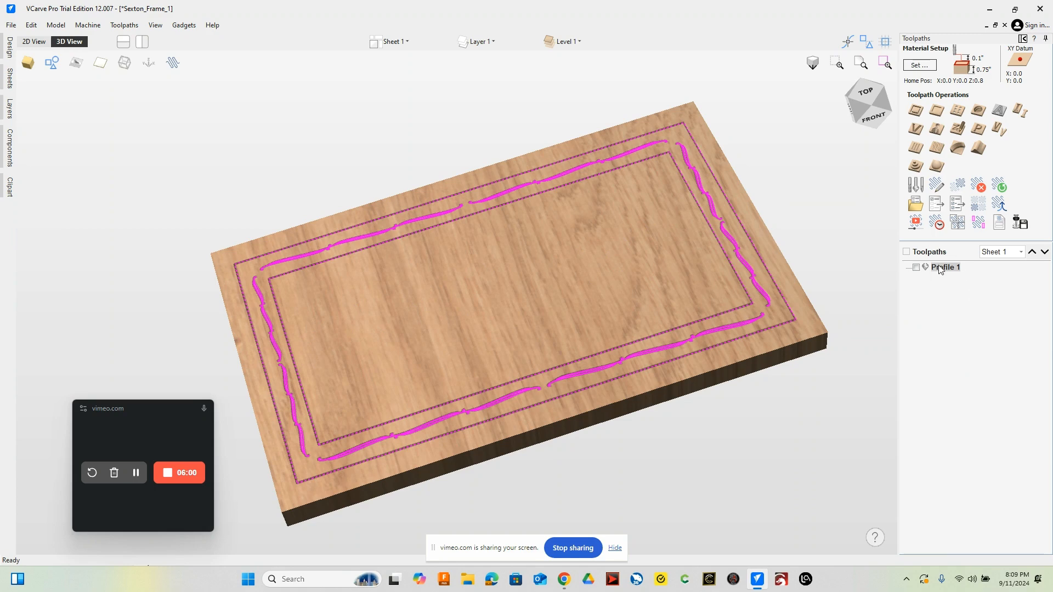
mouse_move(946, 273)
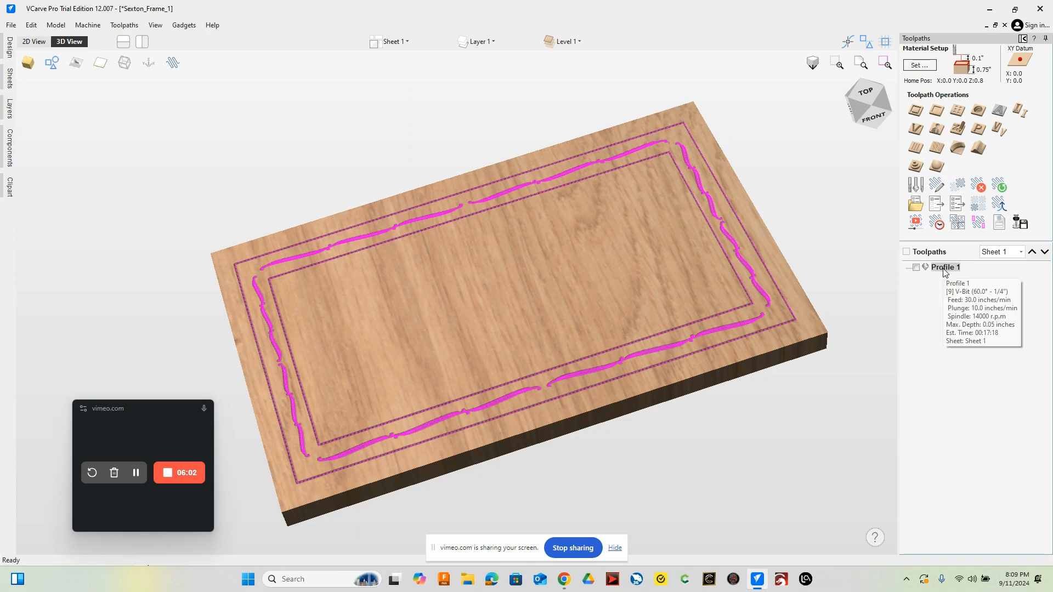
left_click(812, 209)
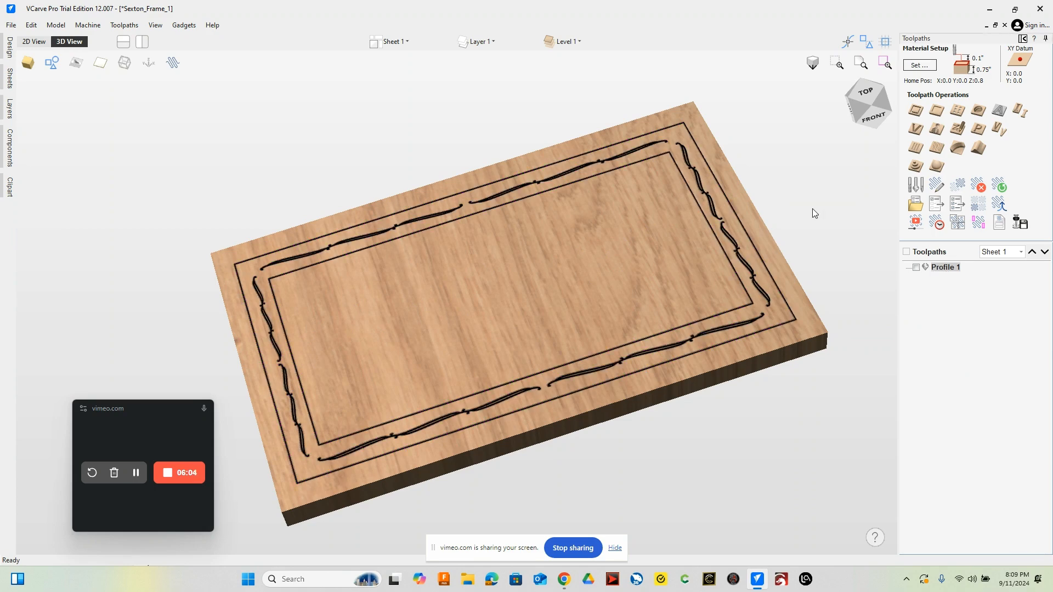
left_click(34, 41)
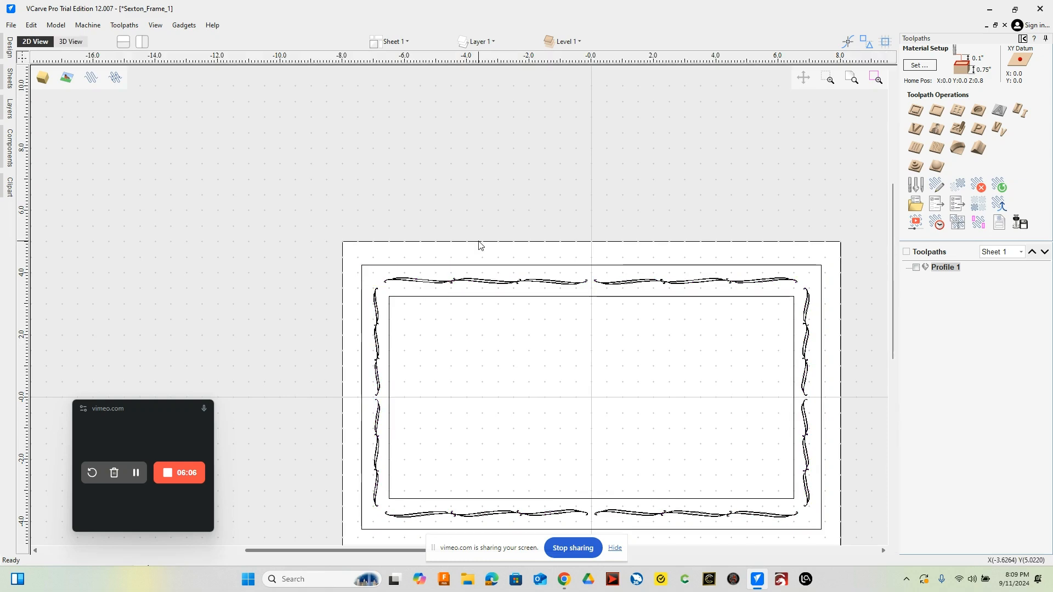
scroll(498, 231, "up", 2)
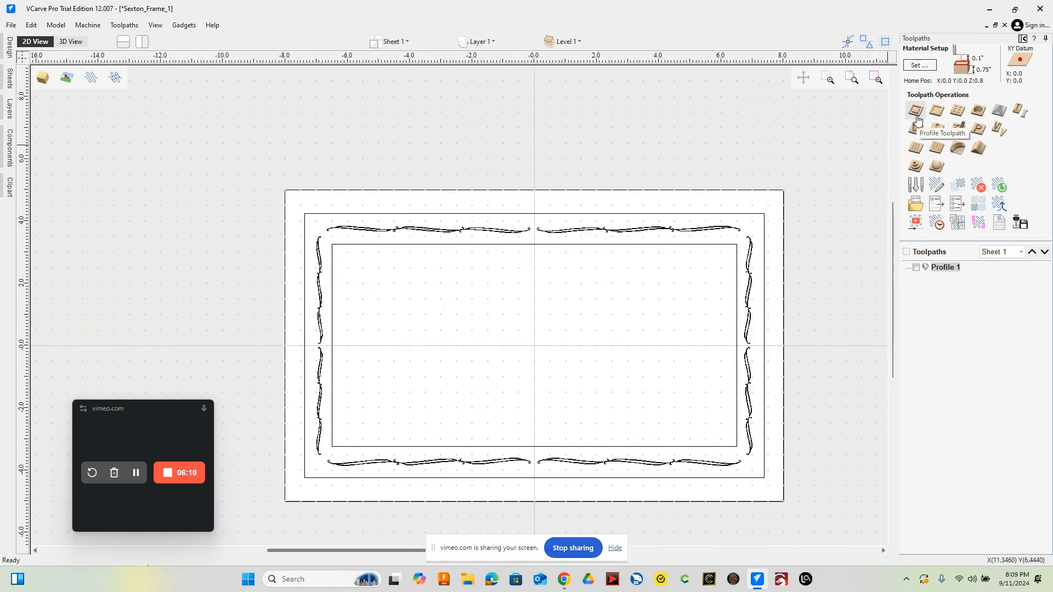
Set up a pocket toolpath for the inner rectangle, replacing the End Mill (1/4") with the Ball Nose (1/8") as its only tool.
left_click(937, 117)
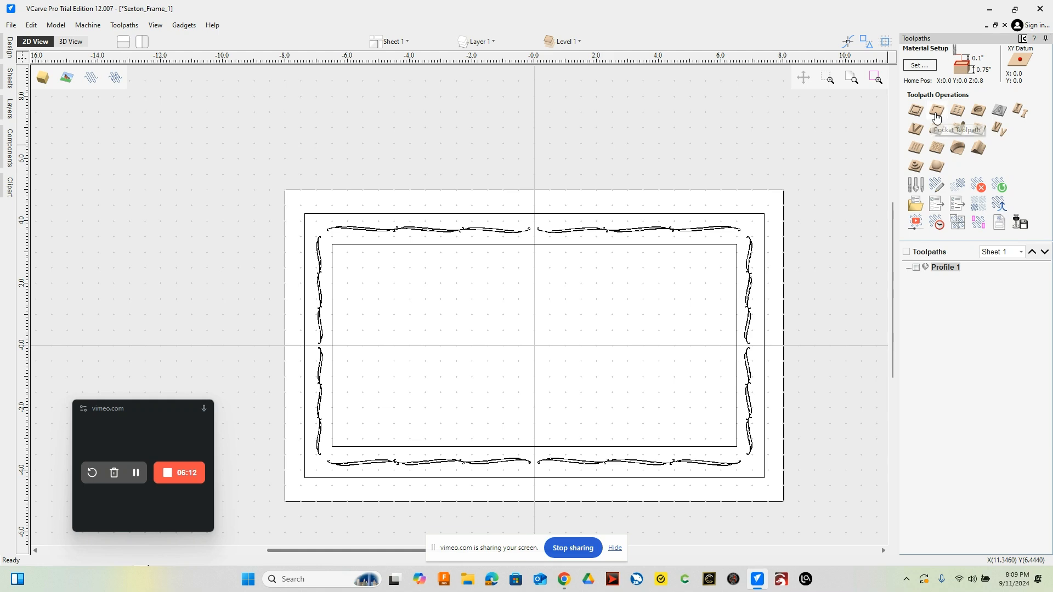
left_click(533, 246)
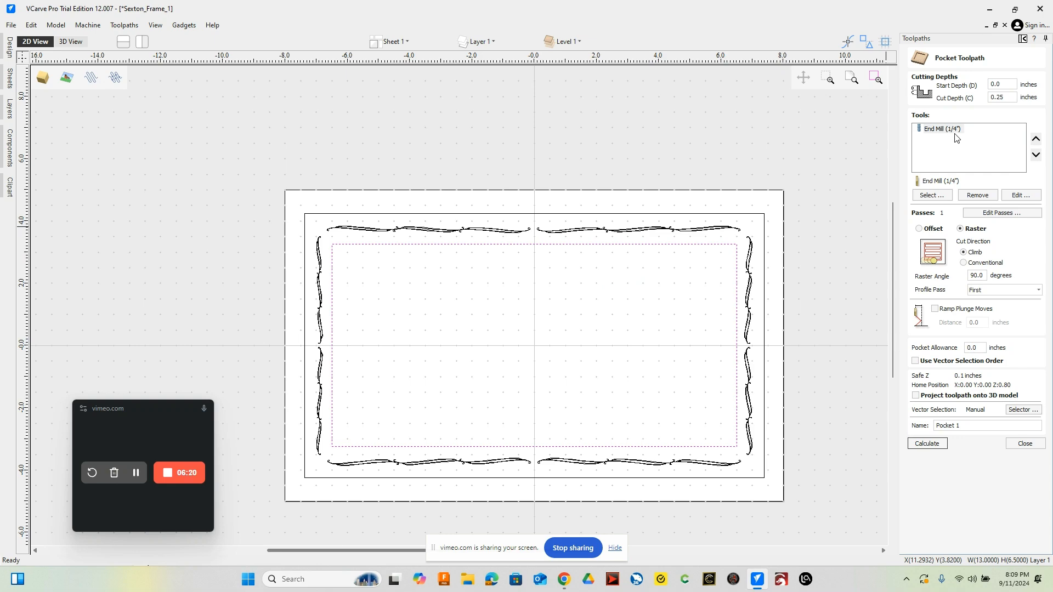
left_click(939, 197)
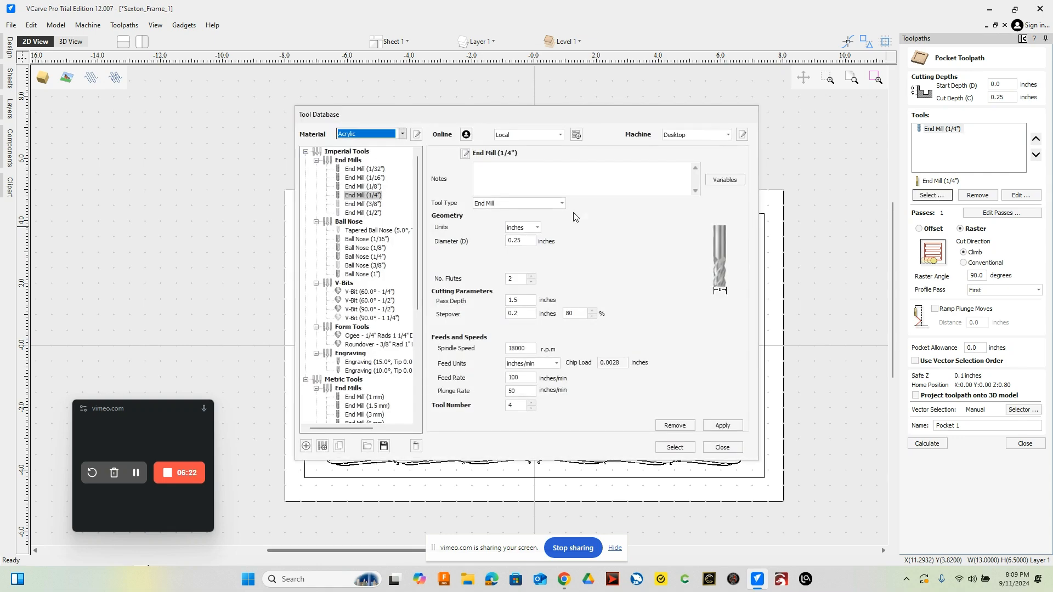
left_click(365, 248)
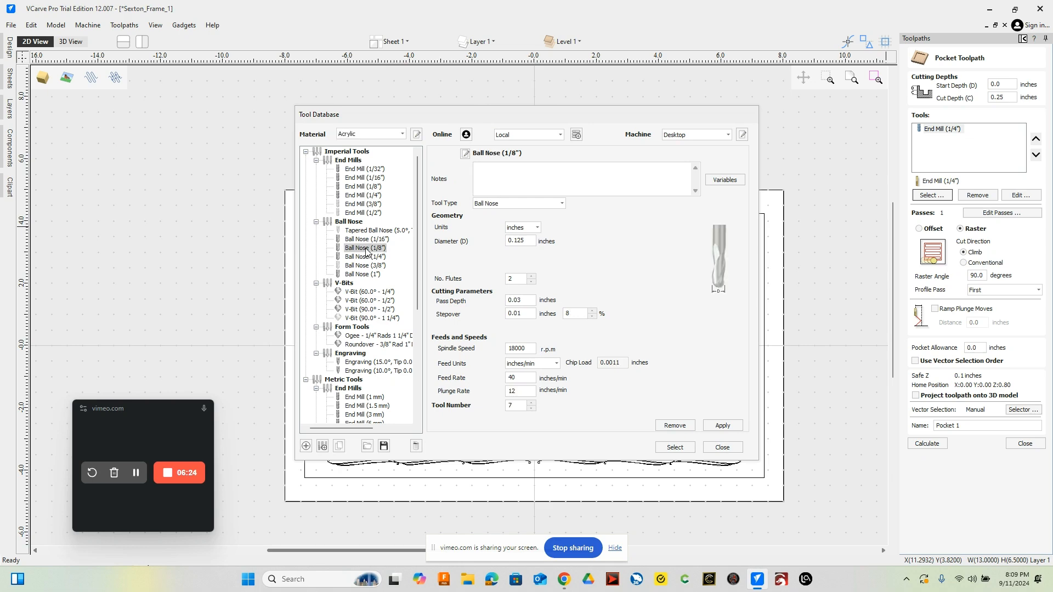
left_click(678, 450)
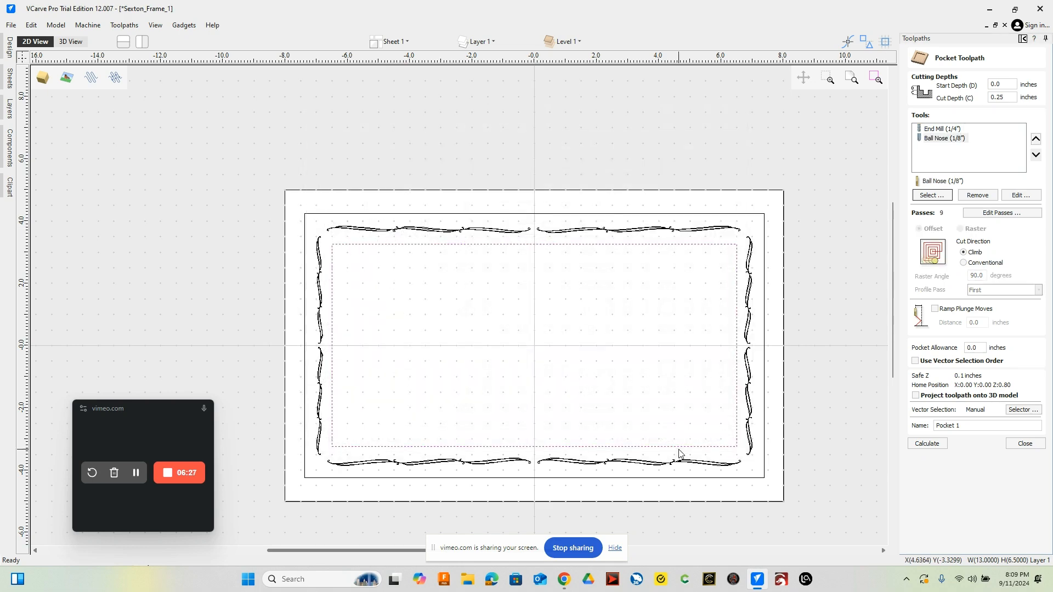
left_click(941, 130)
left_click(993, 198)
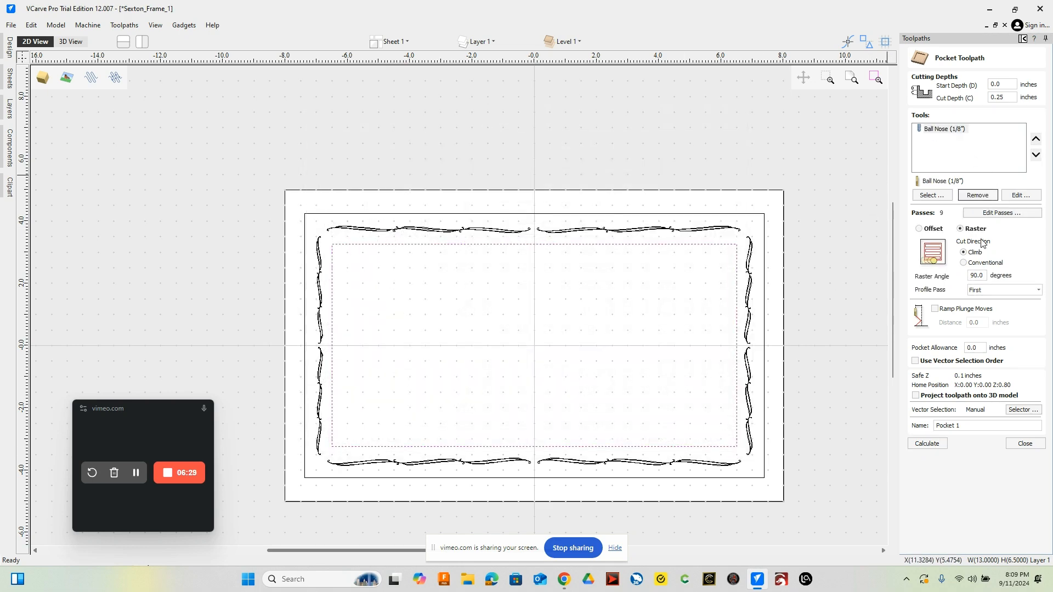
left_click(944, 129)
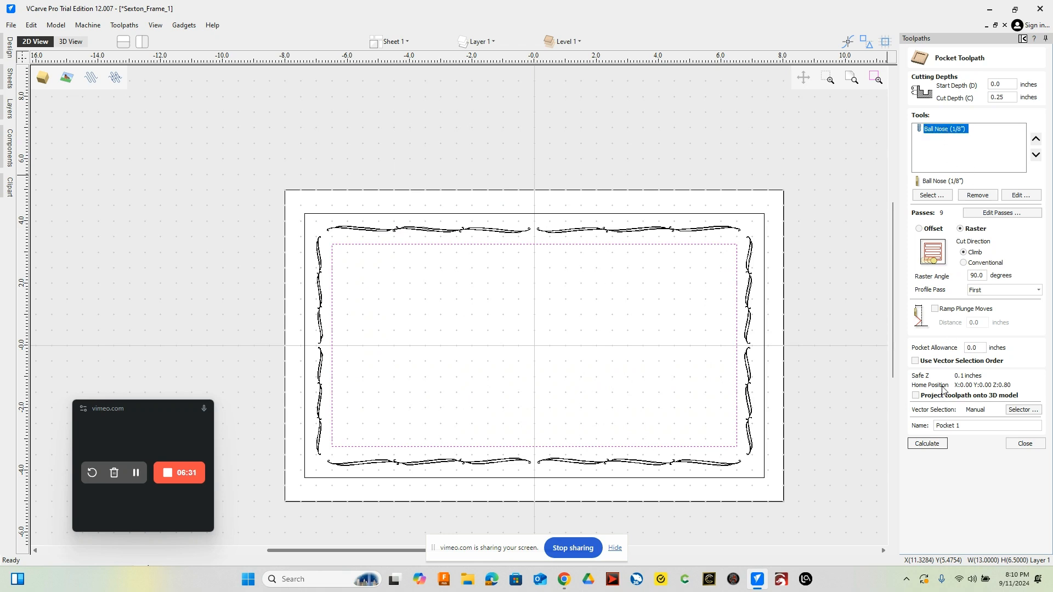
Calculate the Pocket 1 toolpath and play its preview on the board.
left_click(928, 443)
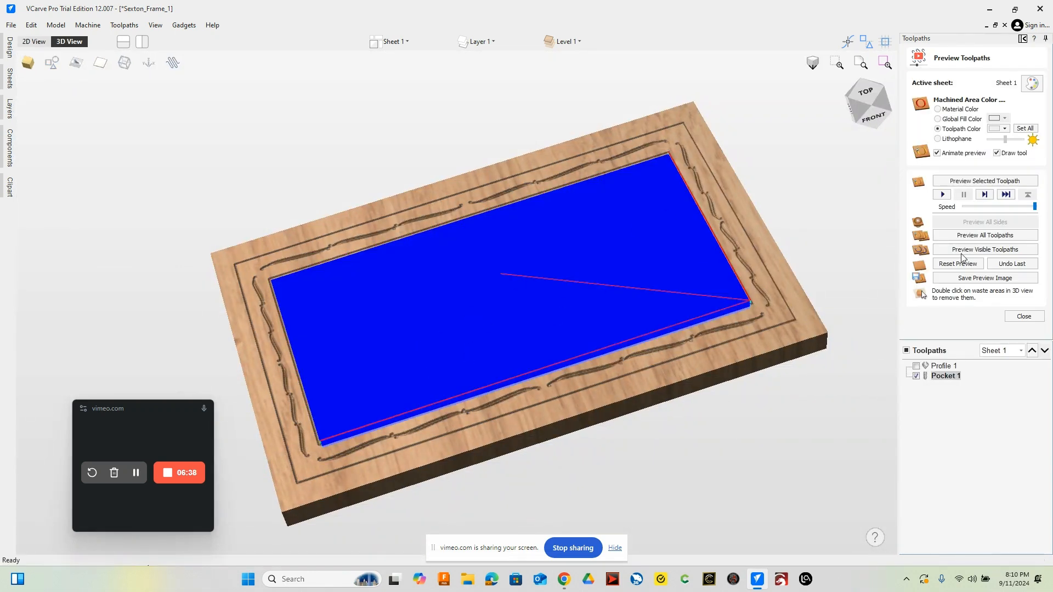
left_click(944, 195)
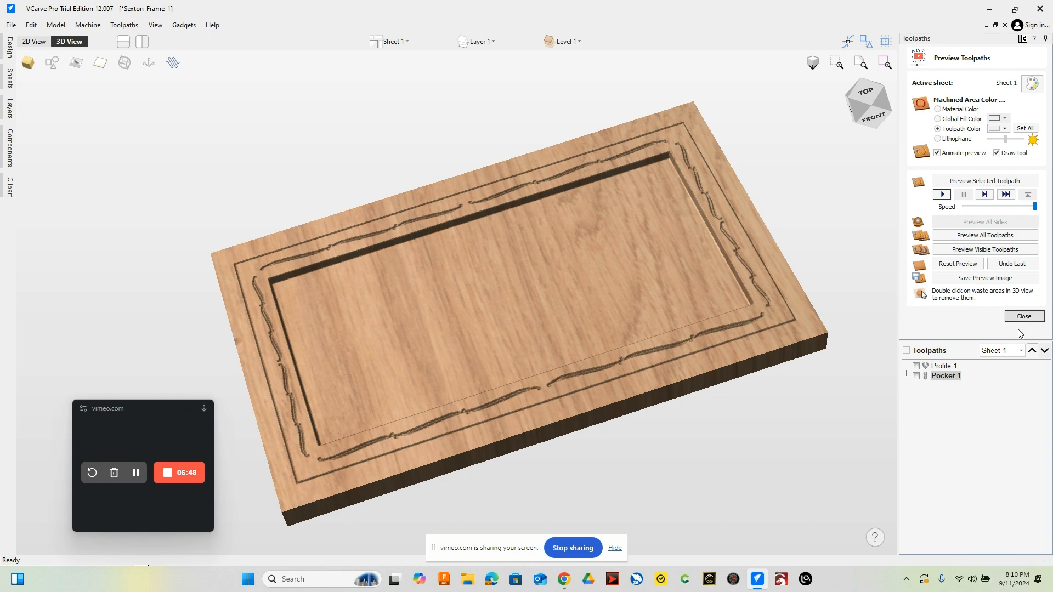
Select Profile 1, exit the preview, display its toolpath on the board, and open the Save Toolpaths settings for it.
left_click(946, 366)
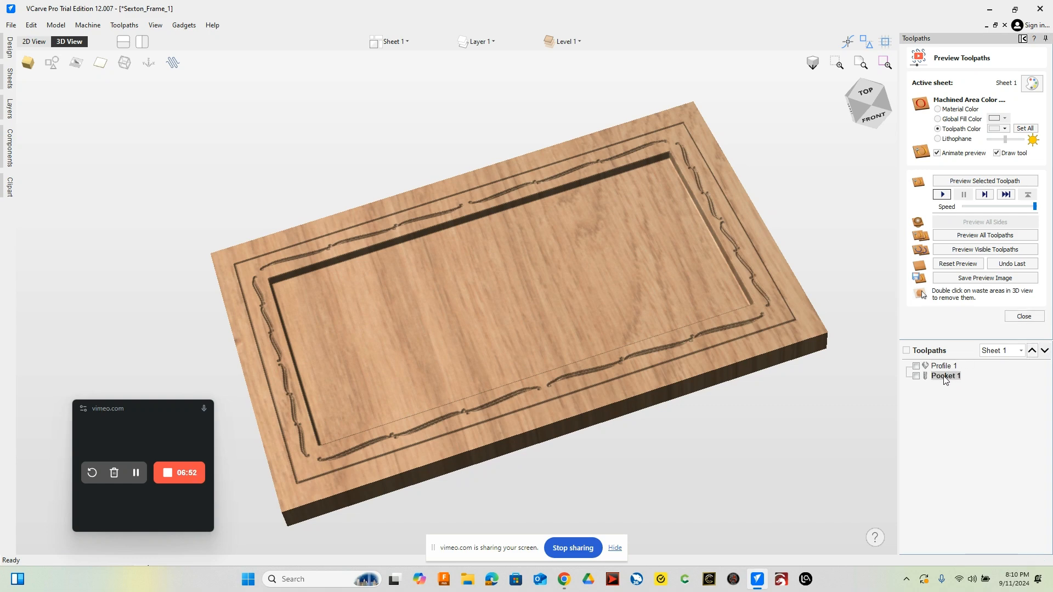
left_click(946, 367)
left_click(945, 377)
right_click(939, 369)
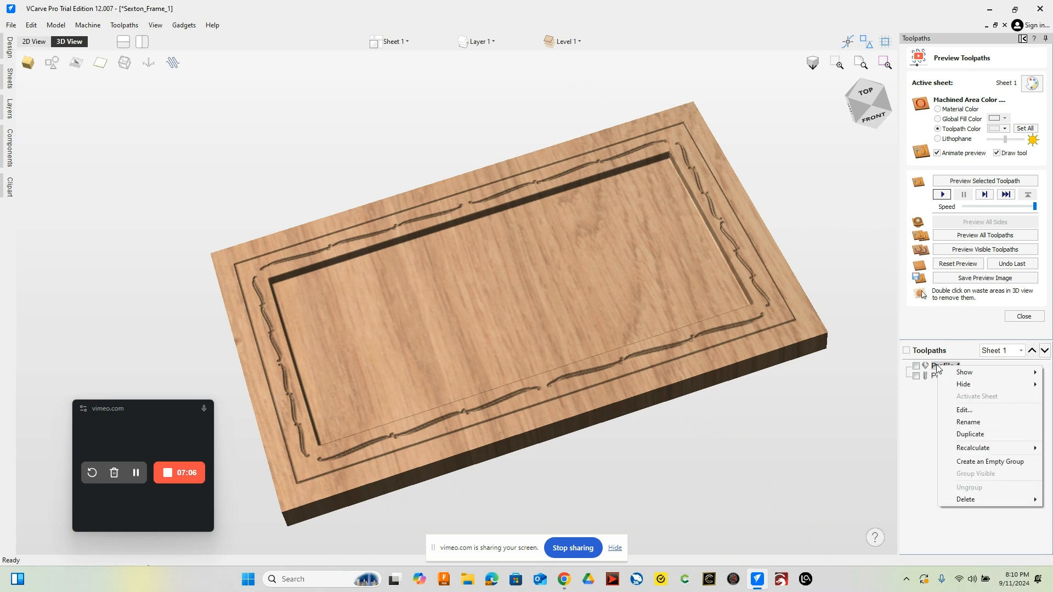
left_click(912, 405)
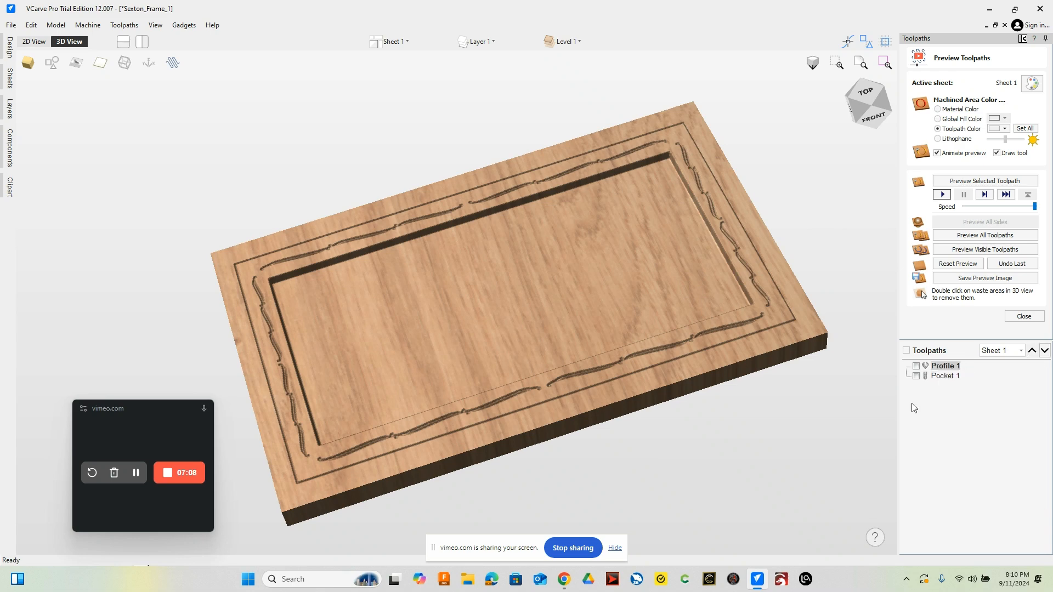
left_click(1022, 319)
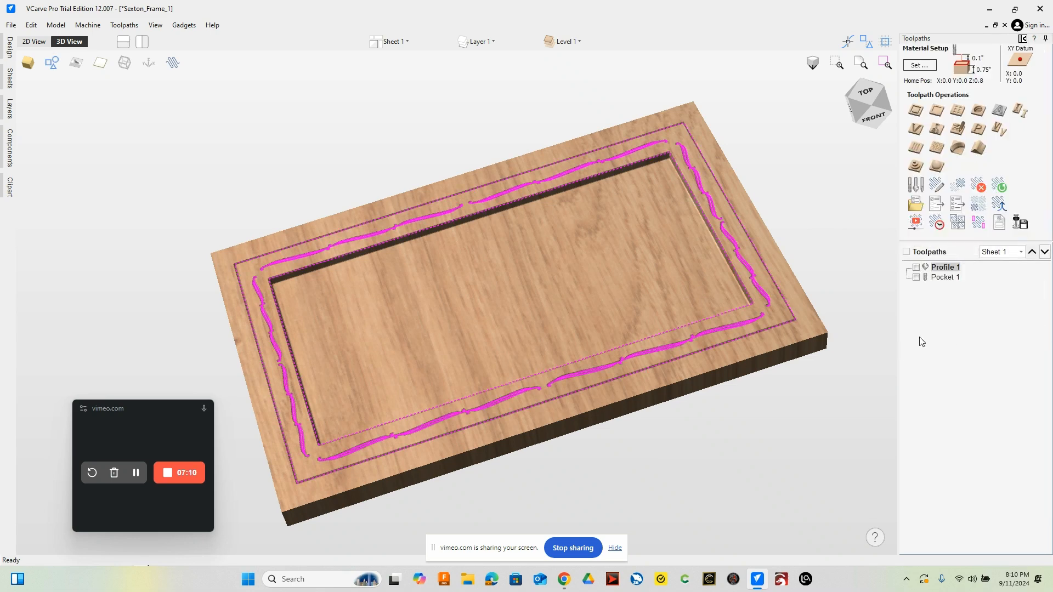
left_click(917, 268)
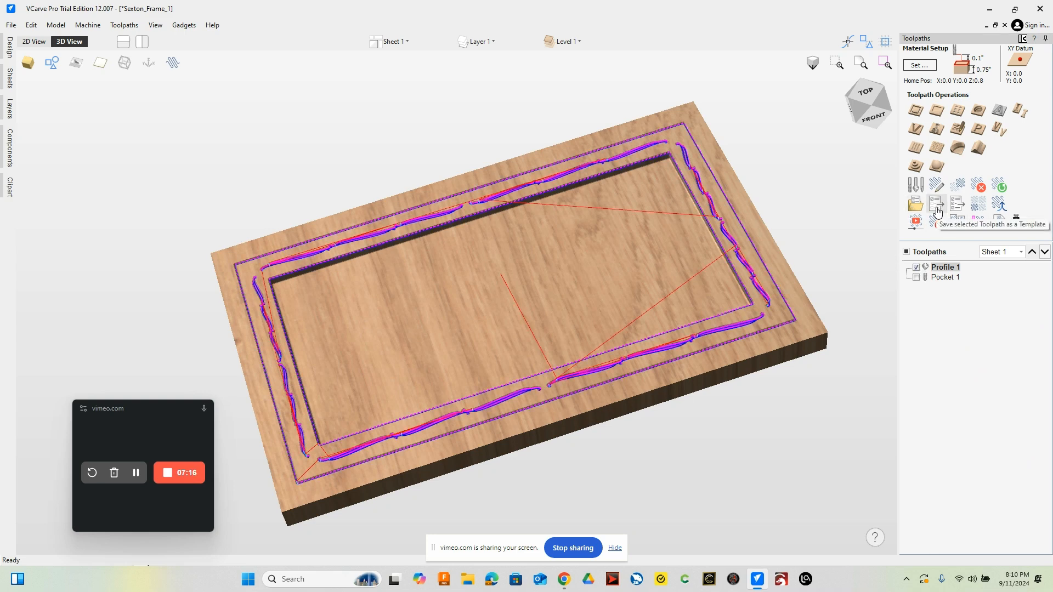
left_click(1020, 222)
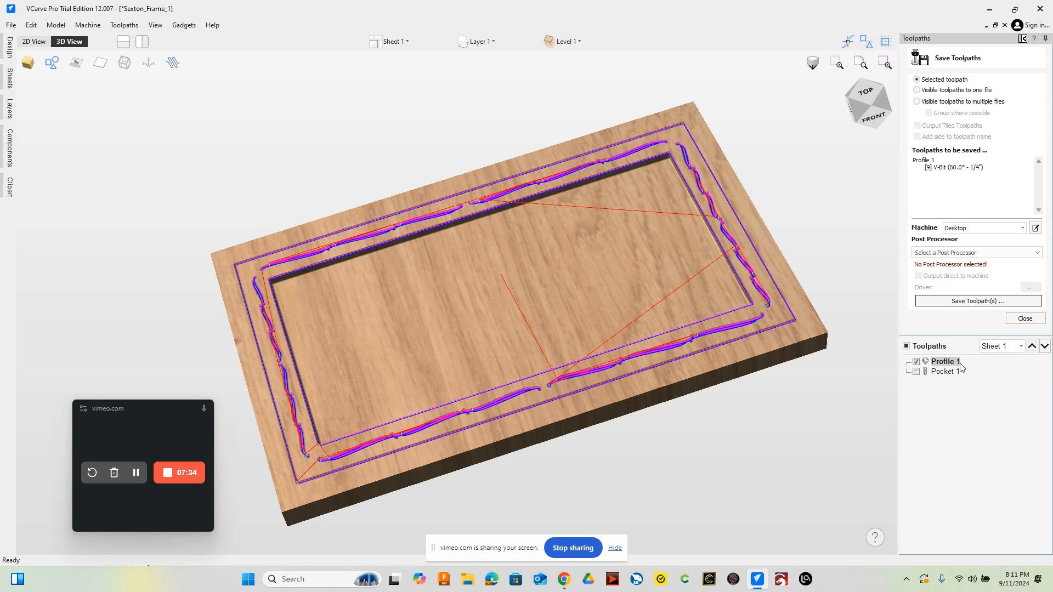
Hide Profile 1 and show Pocket 1, and look through the available post processors without choosing one.
left_click(918, 362)
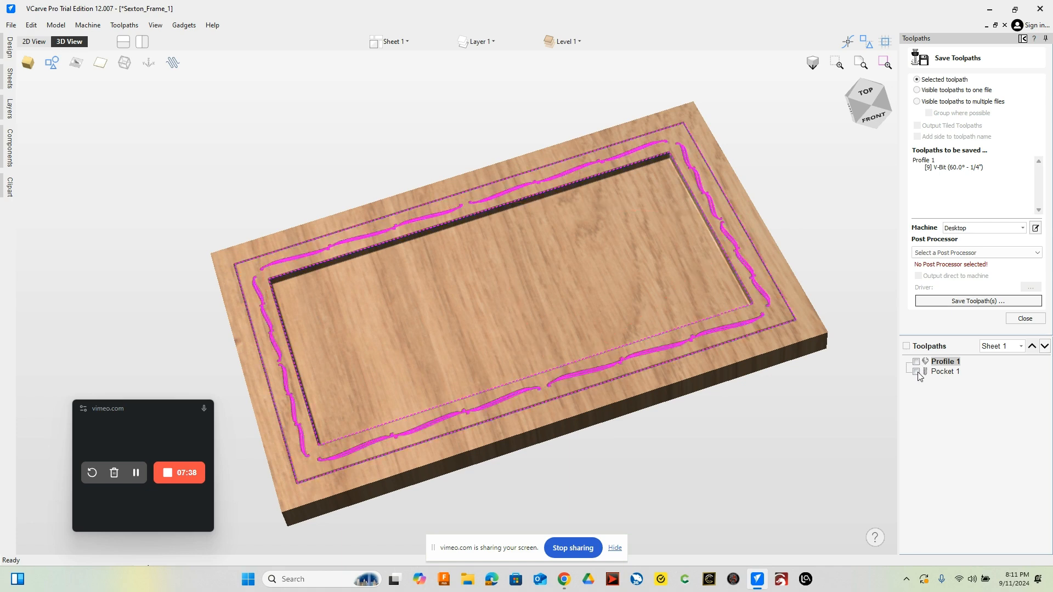
left_click(917, 372)
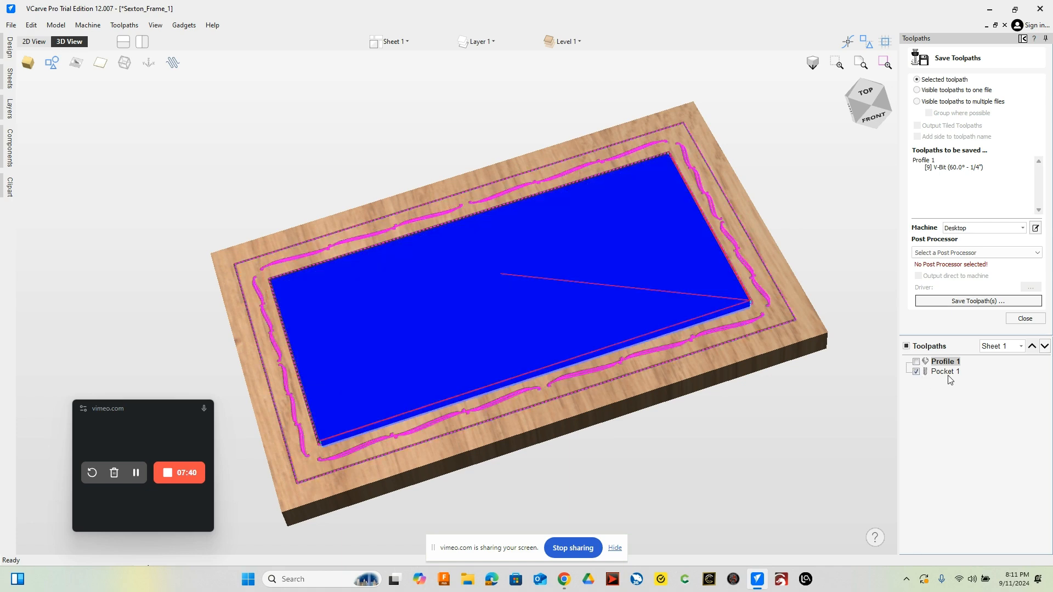
mouse_move(951, 380)
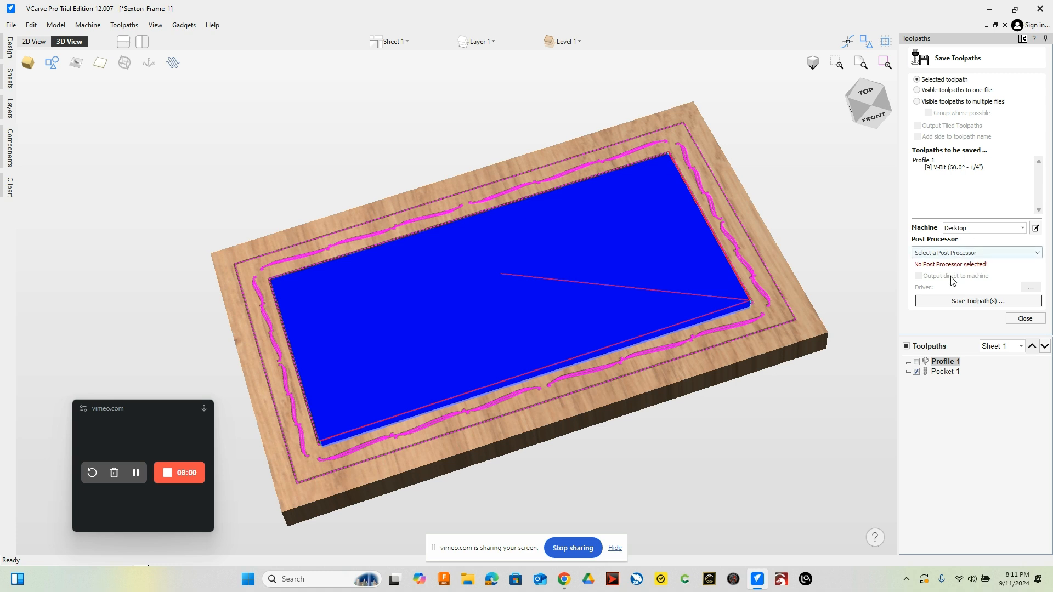
left_click(990, 254)
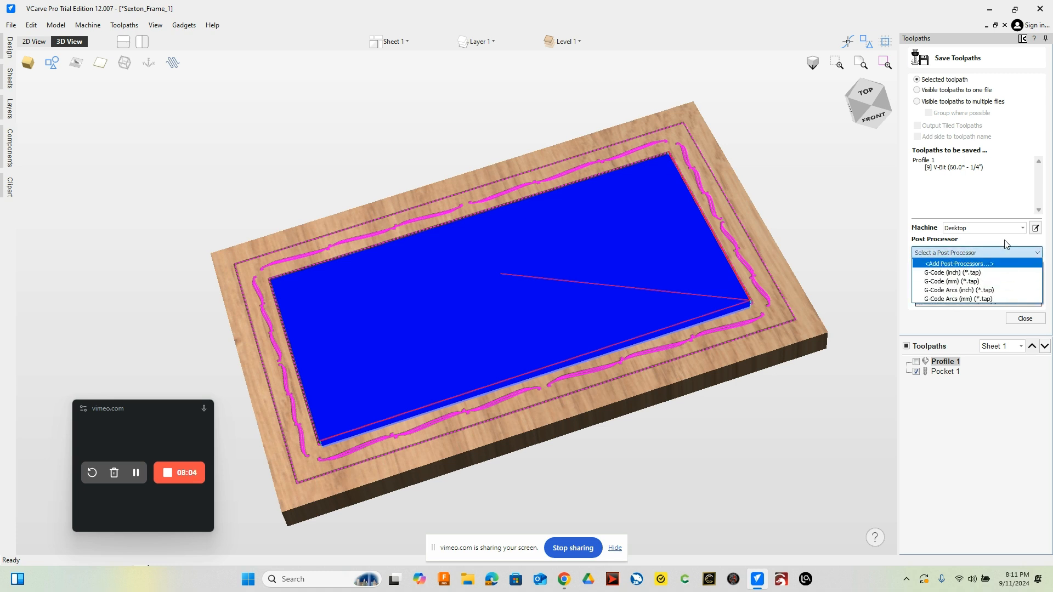
left_click(986, 197)
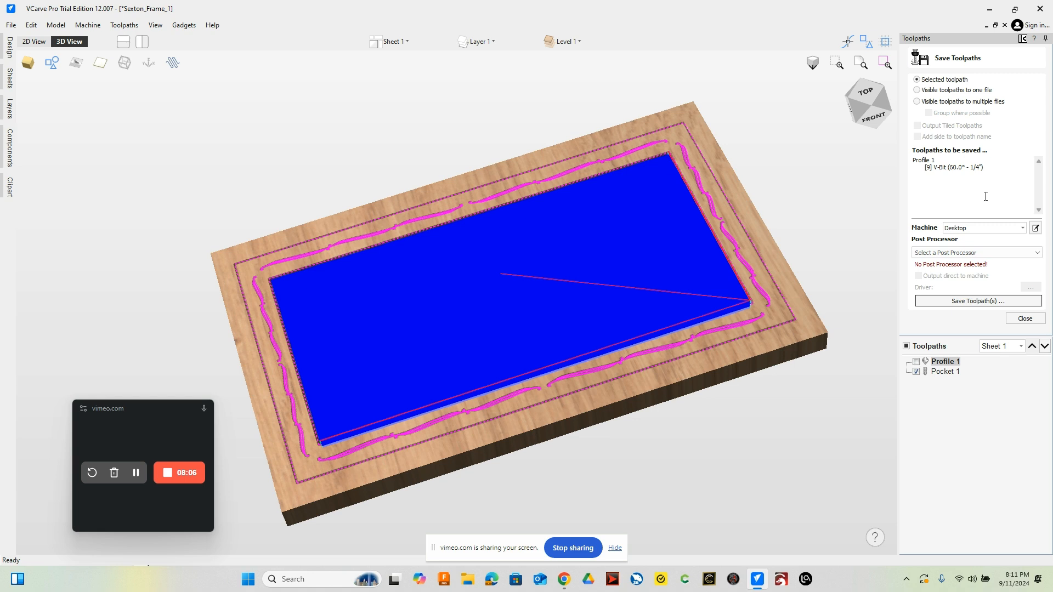